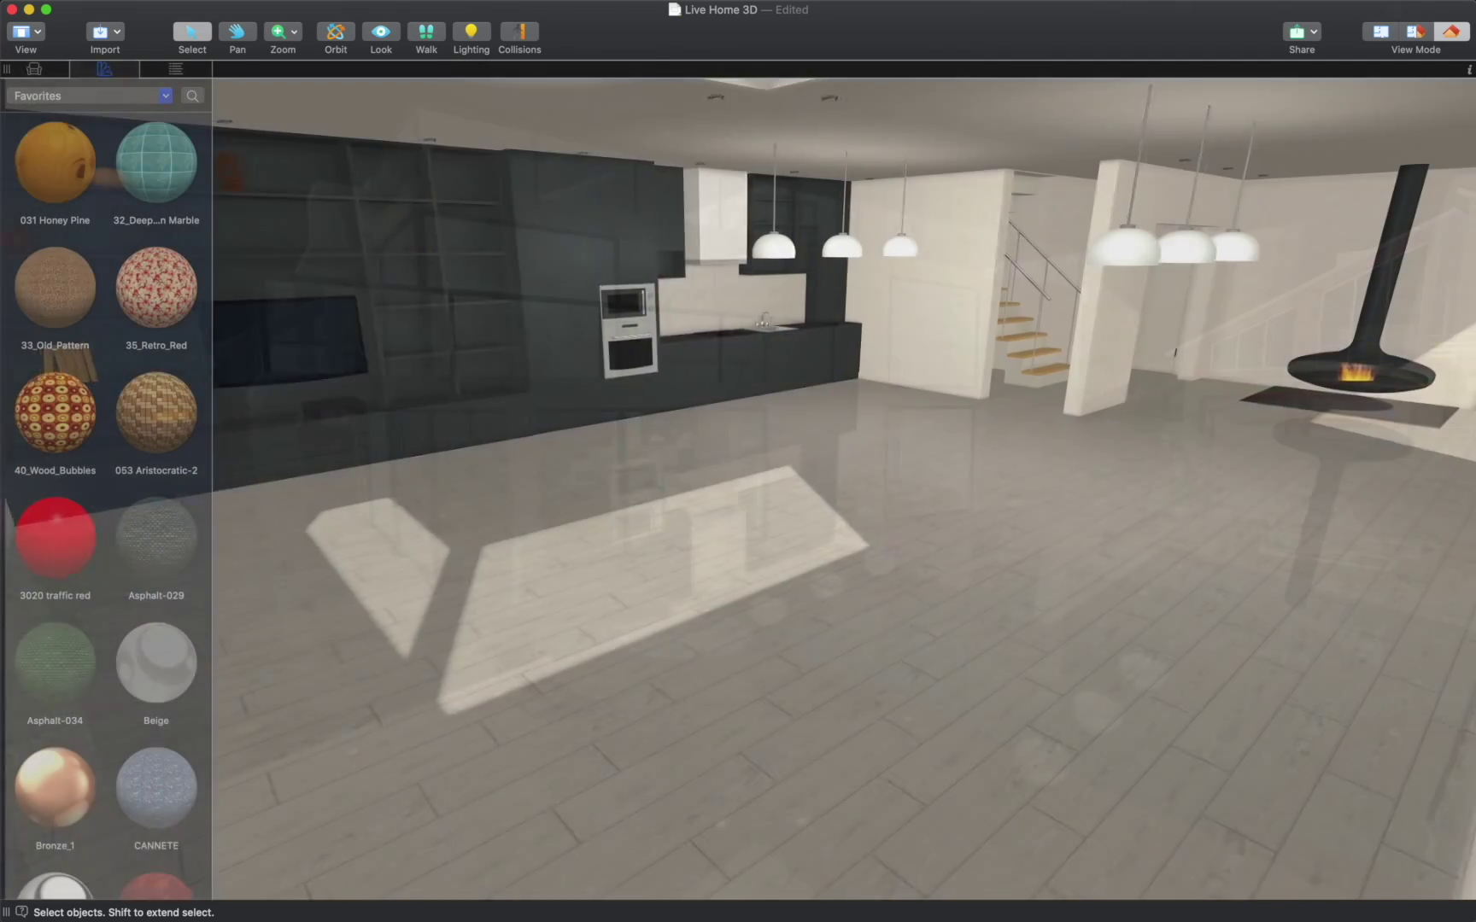
- Apply the 3020 traffic red material to the kitchen island bar stools
{"action": "left_click_drag", "start_coordinate": [54, 538], "coordinate": [717, 406]}
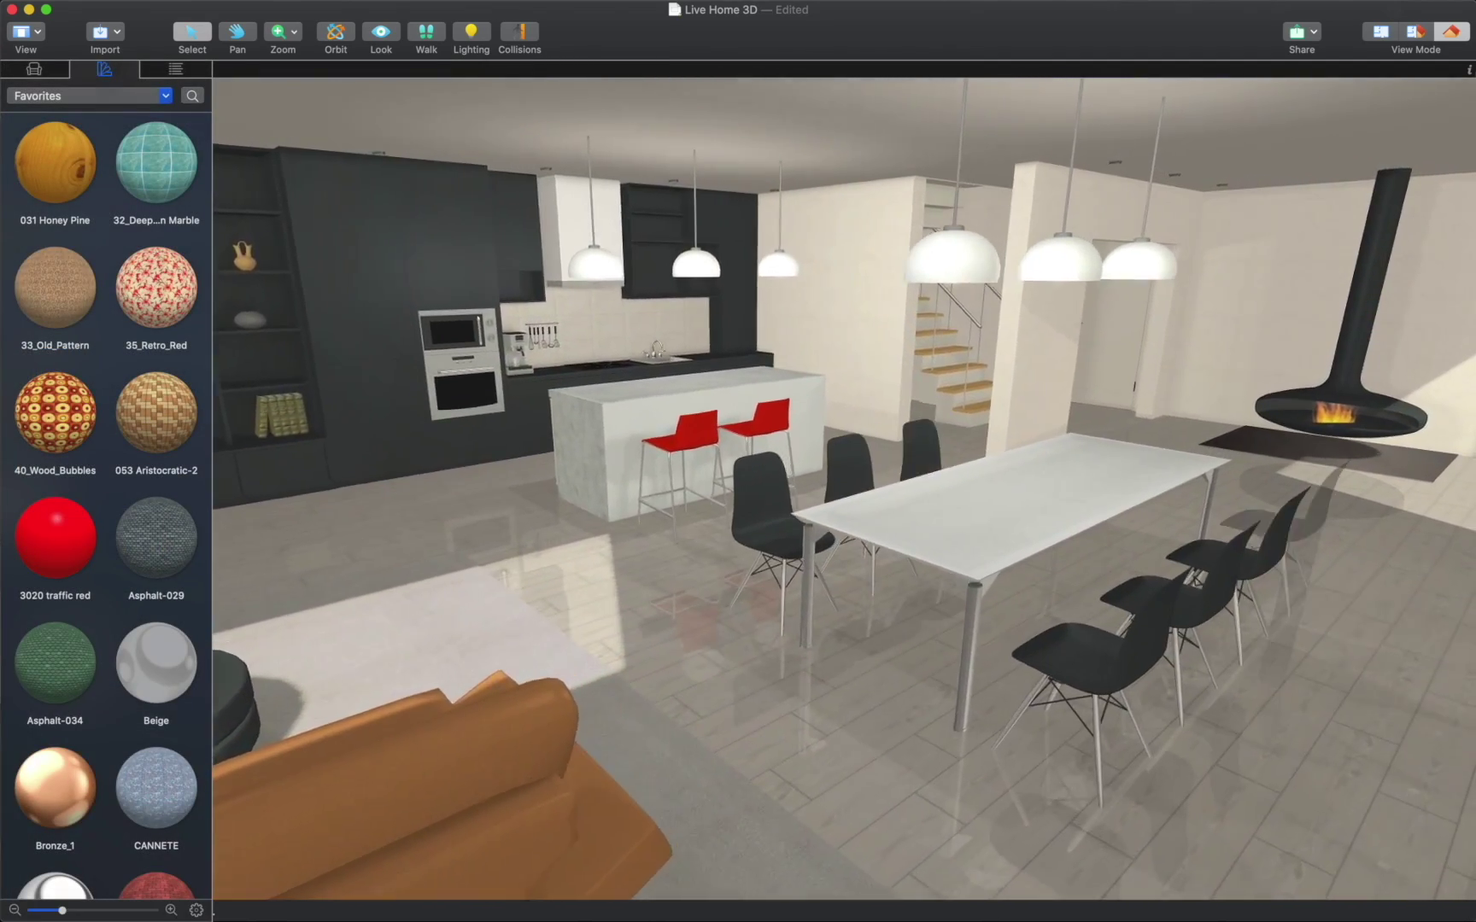
- Place an Armchair from the Furniture favorites into the 3D scene by the fireplace
{"action": "left_click", "coordinate": [50, 74]}
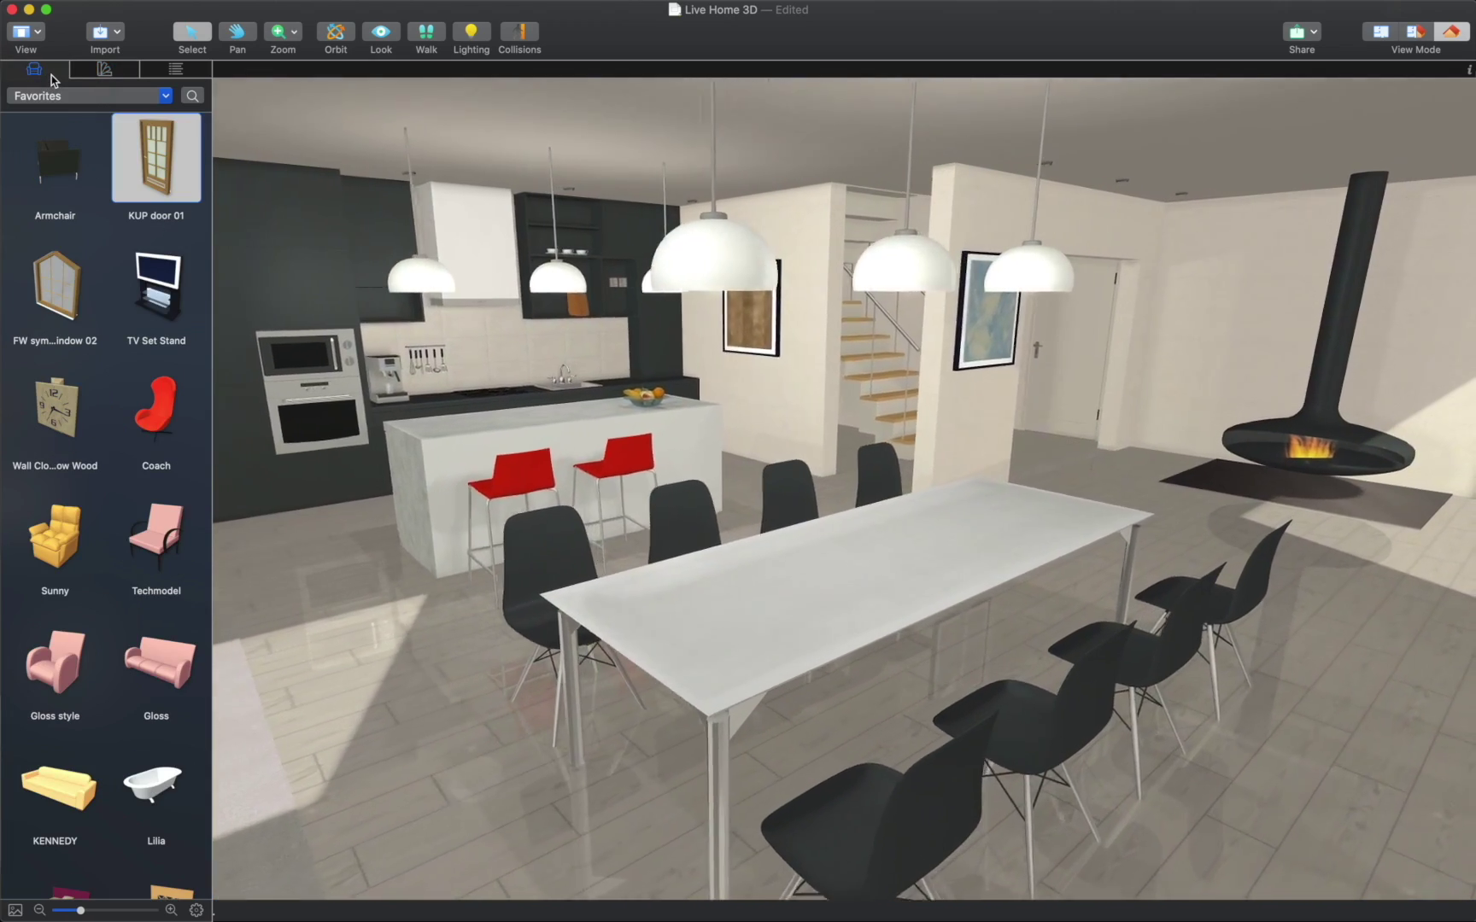
{"action": "scroll", "coordinate": [58, 148], "scroll_direction": "down", "scroll_amount": 1}
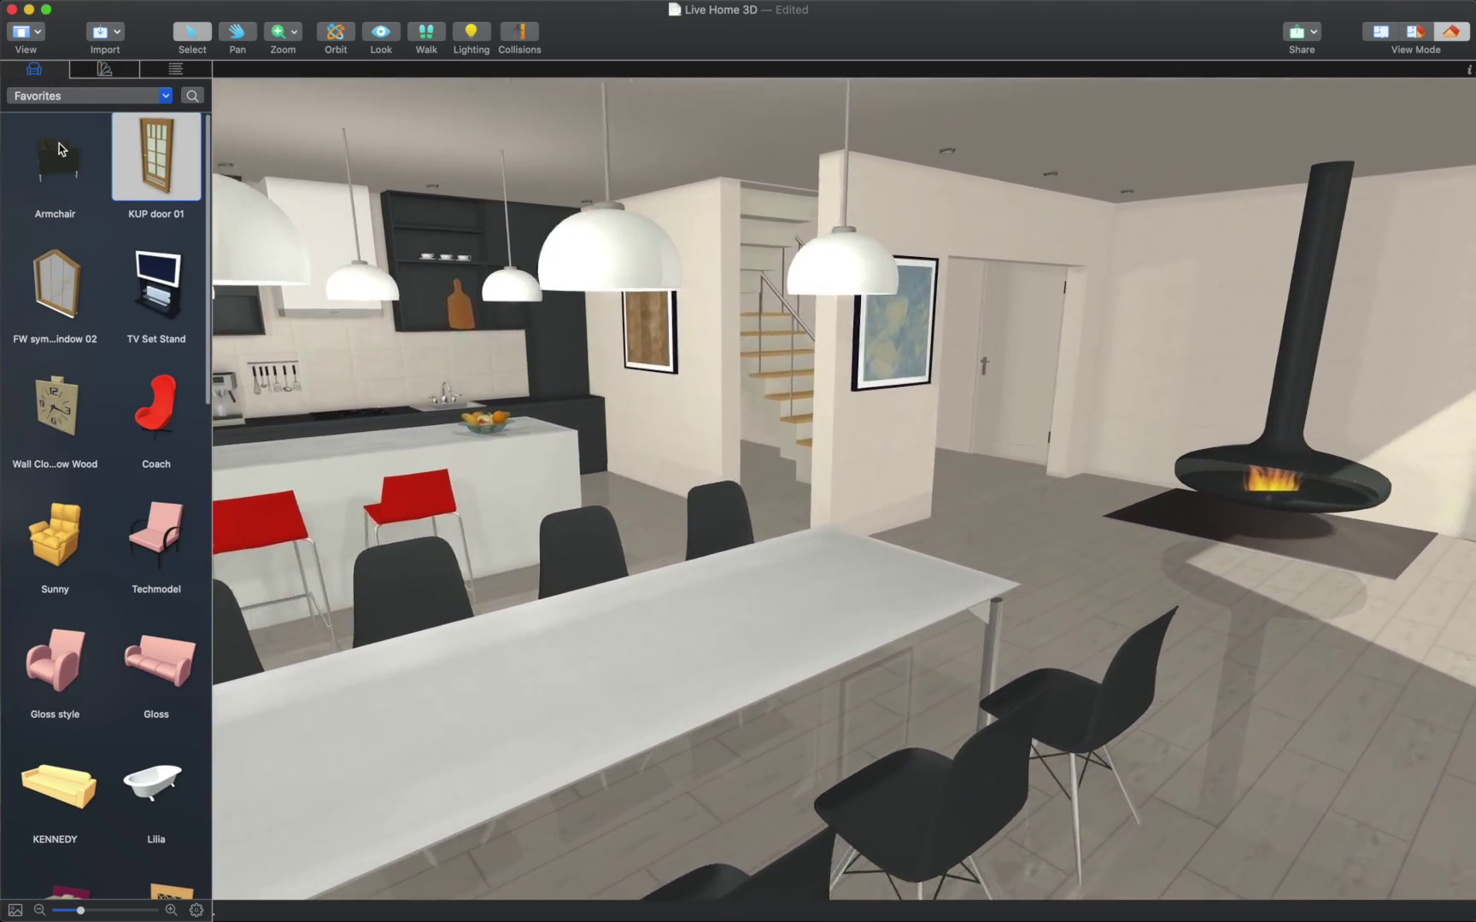
{"action": "left_click_drag", "start_coordinate": [58, 147], "coordinate": [683, 551]}
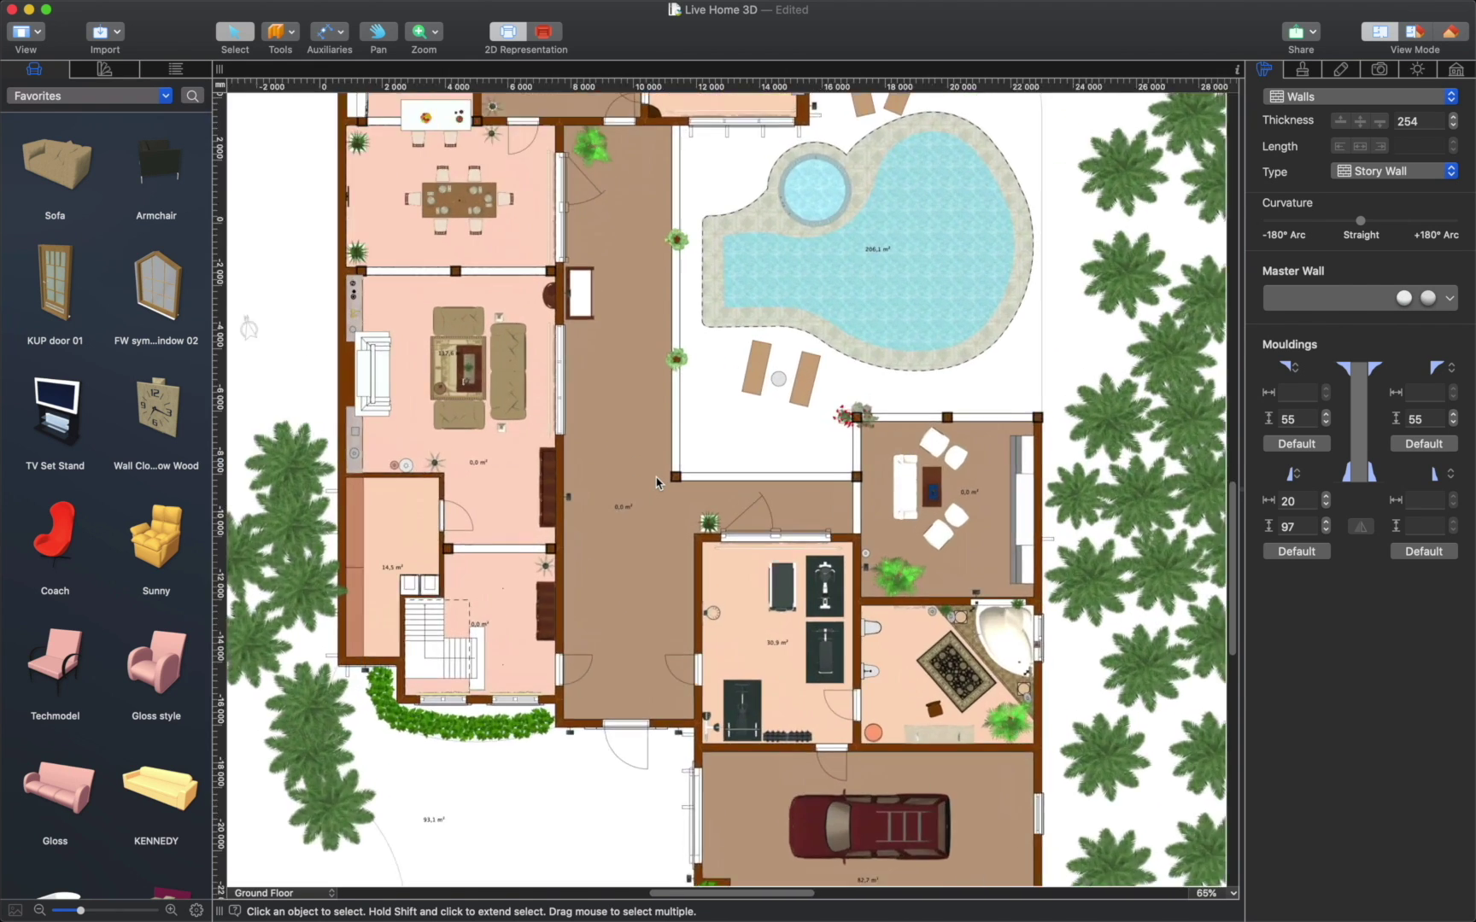
- Draw a 3455 mm straight wall from the courtyard corner to the hallway's left wall
{"action": "left_click", "coordinate": [288, 34]}
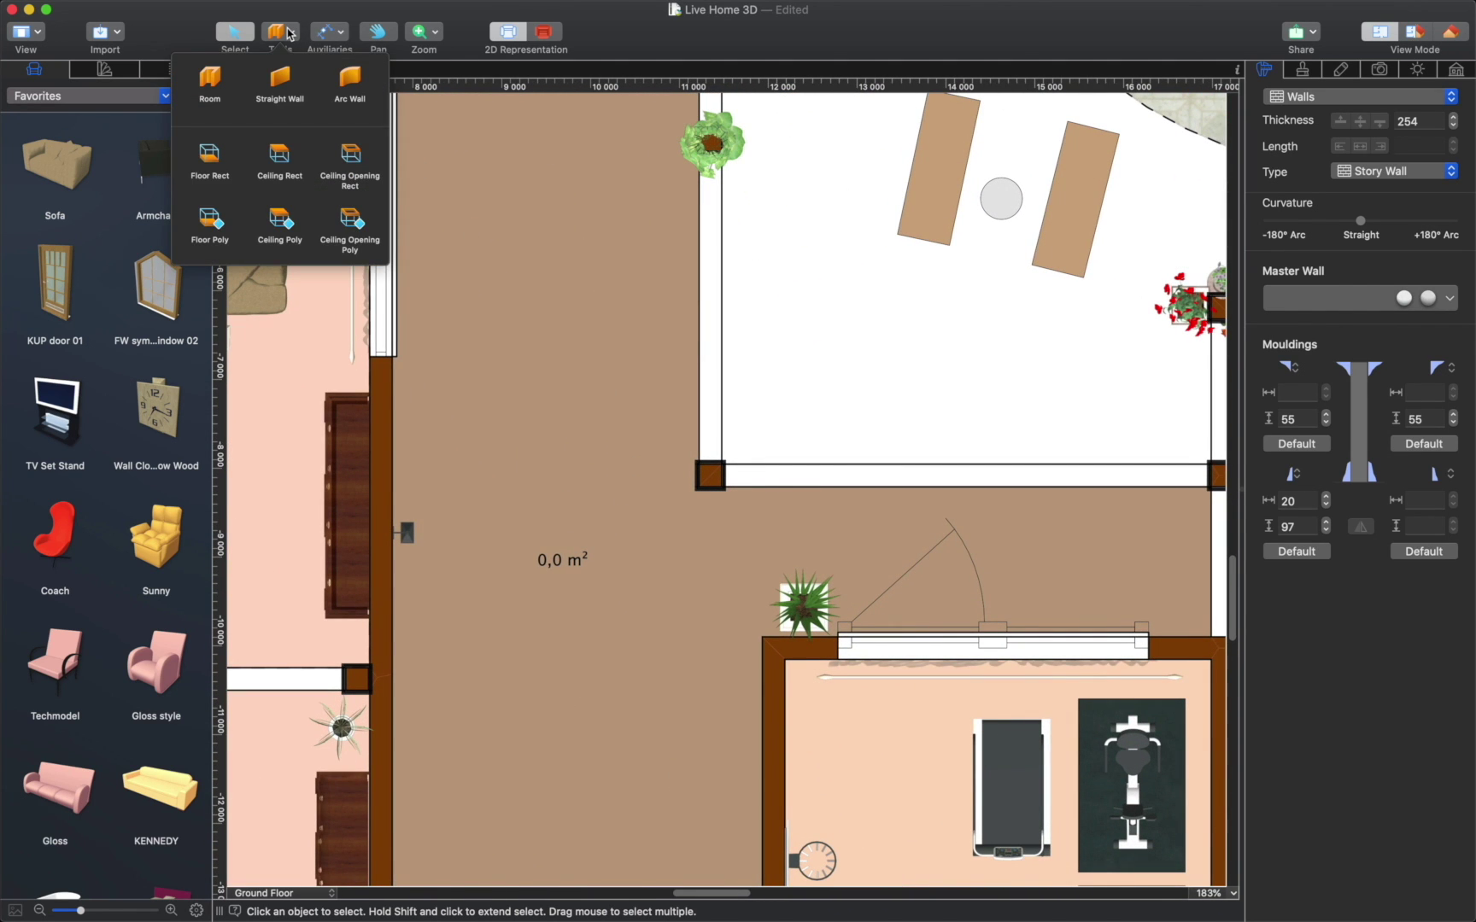
{"action": "left_click", "coordinate": [281, 79]}
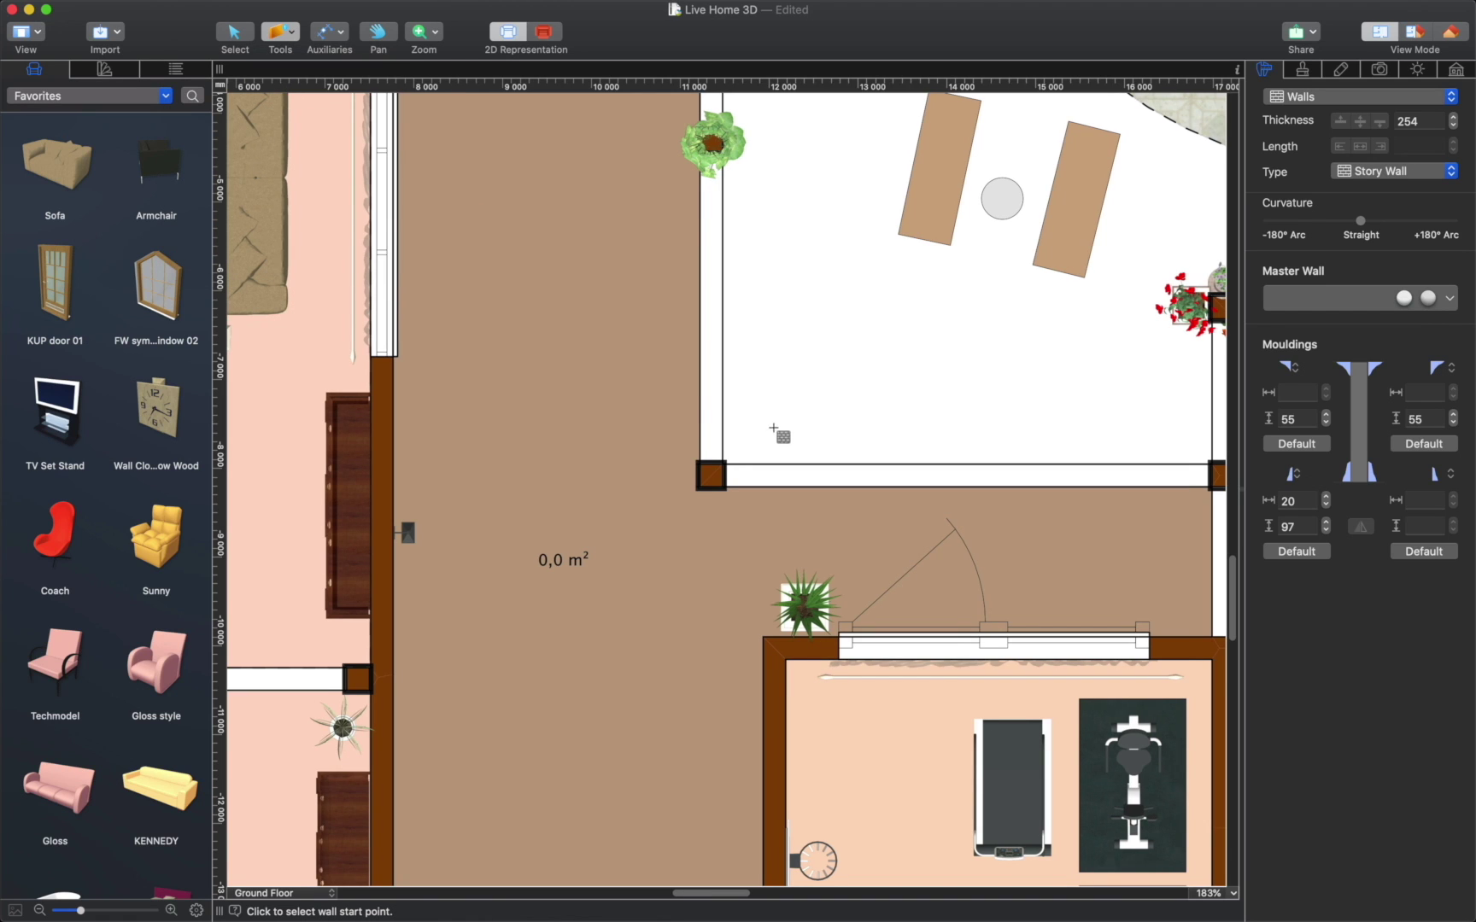
{"action": "left_click", "coordinate": [700, 475]}
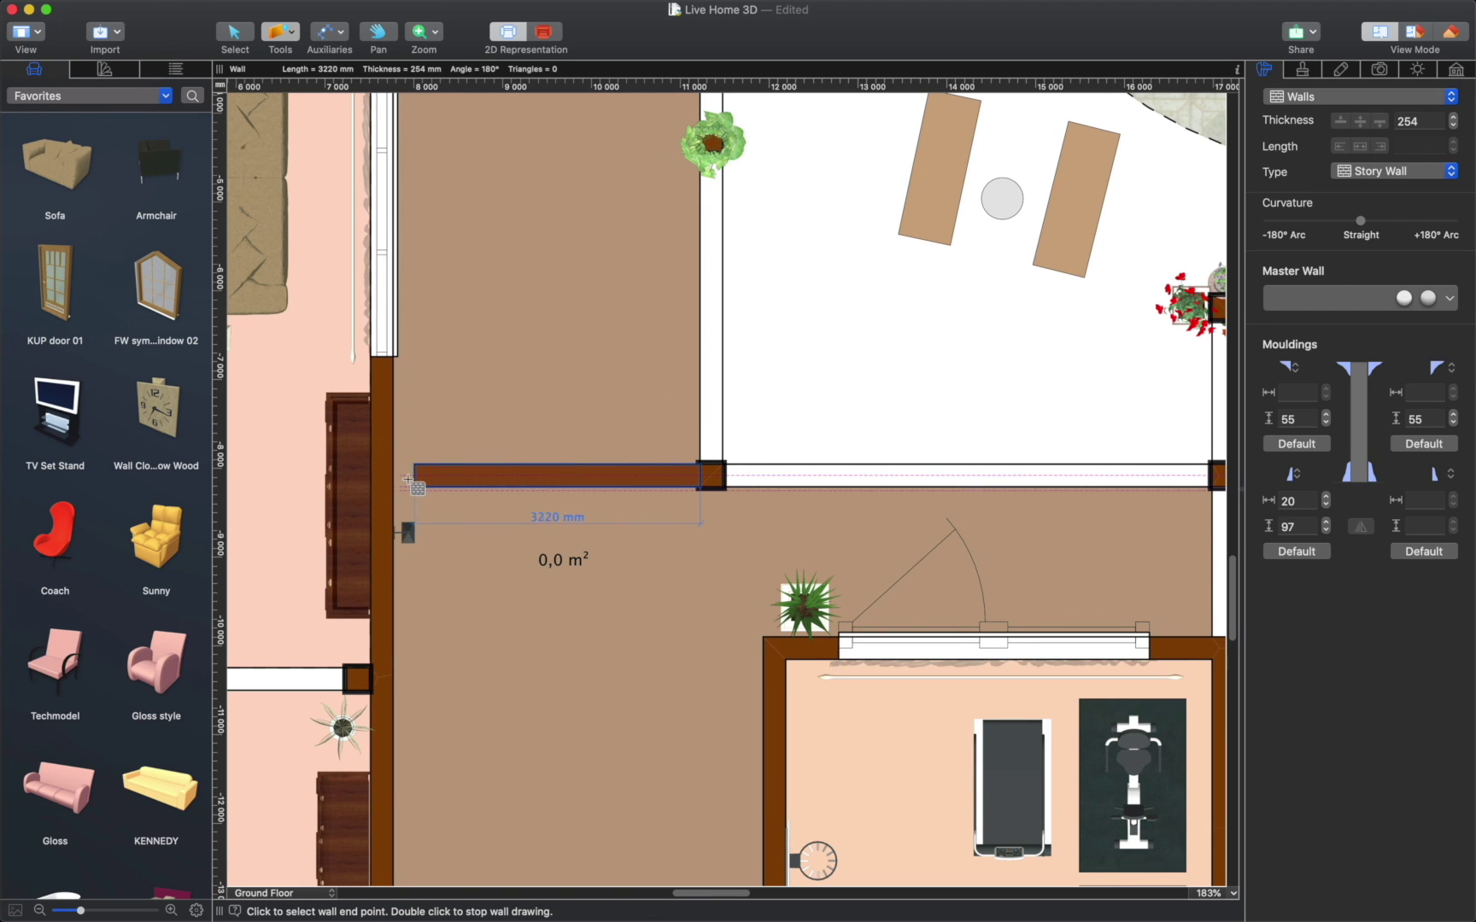
{"action": "double_click", "coordinate": [390, 478]}
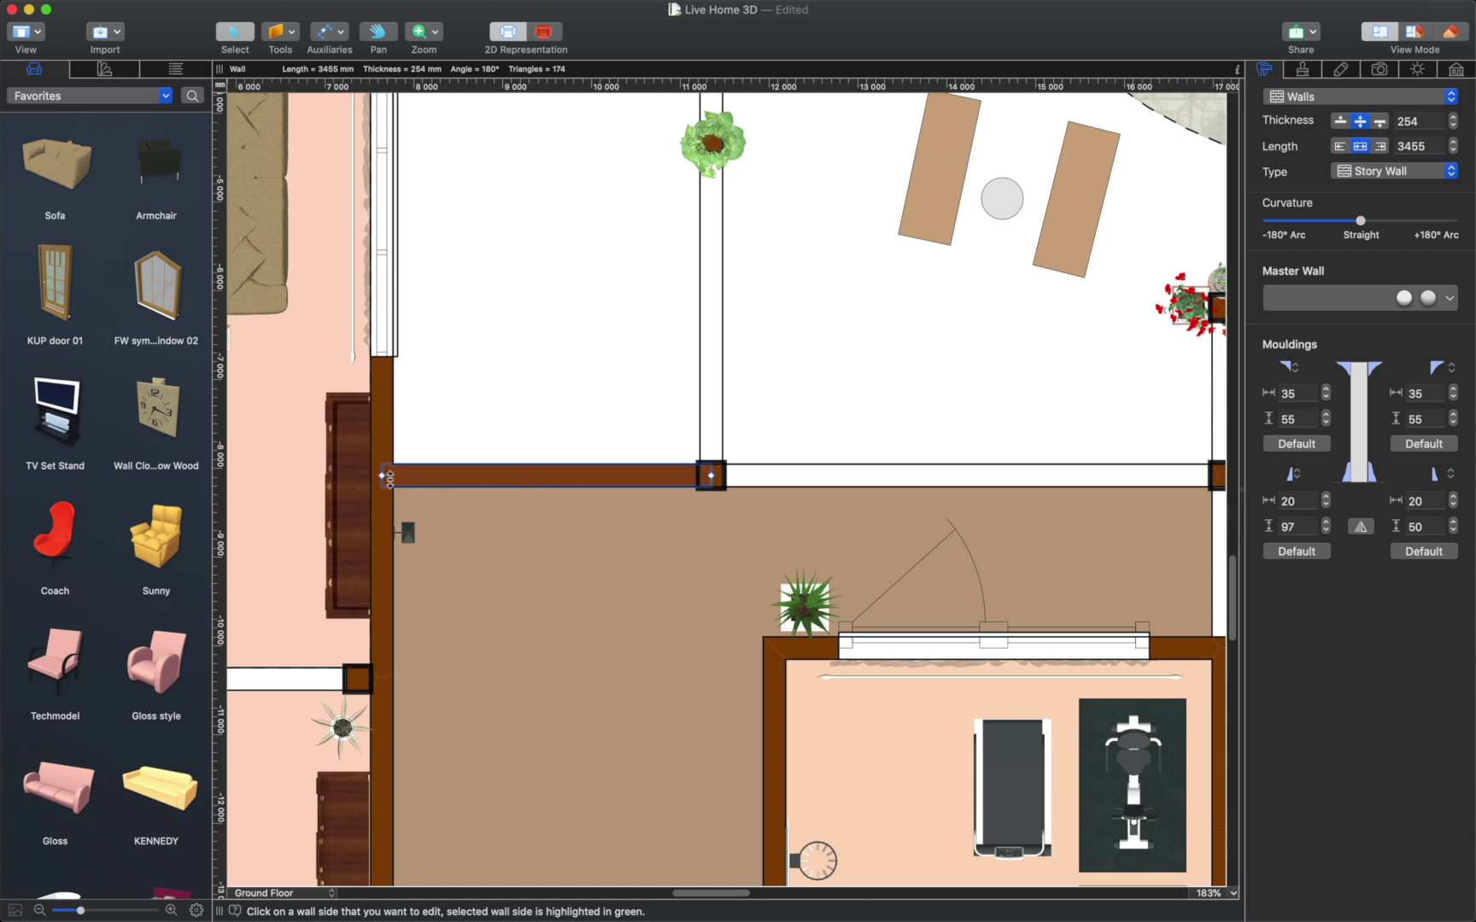
{"action": "scroll", "coordinate": [805, 511], "scroll_direction": "down", "scroll_amount": 10}
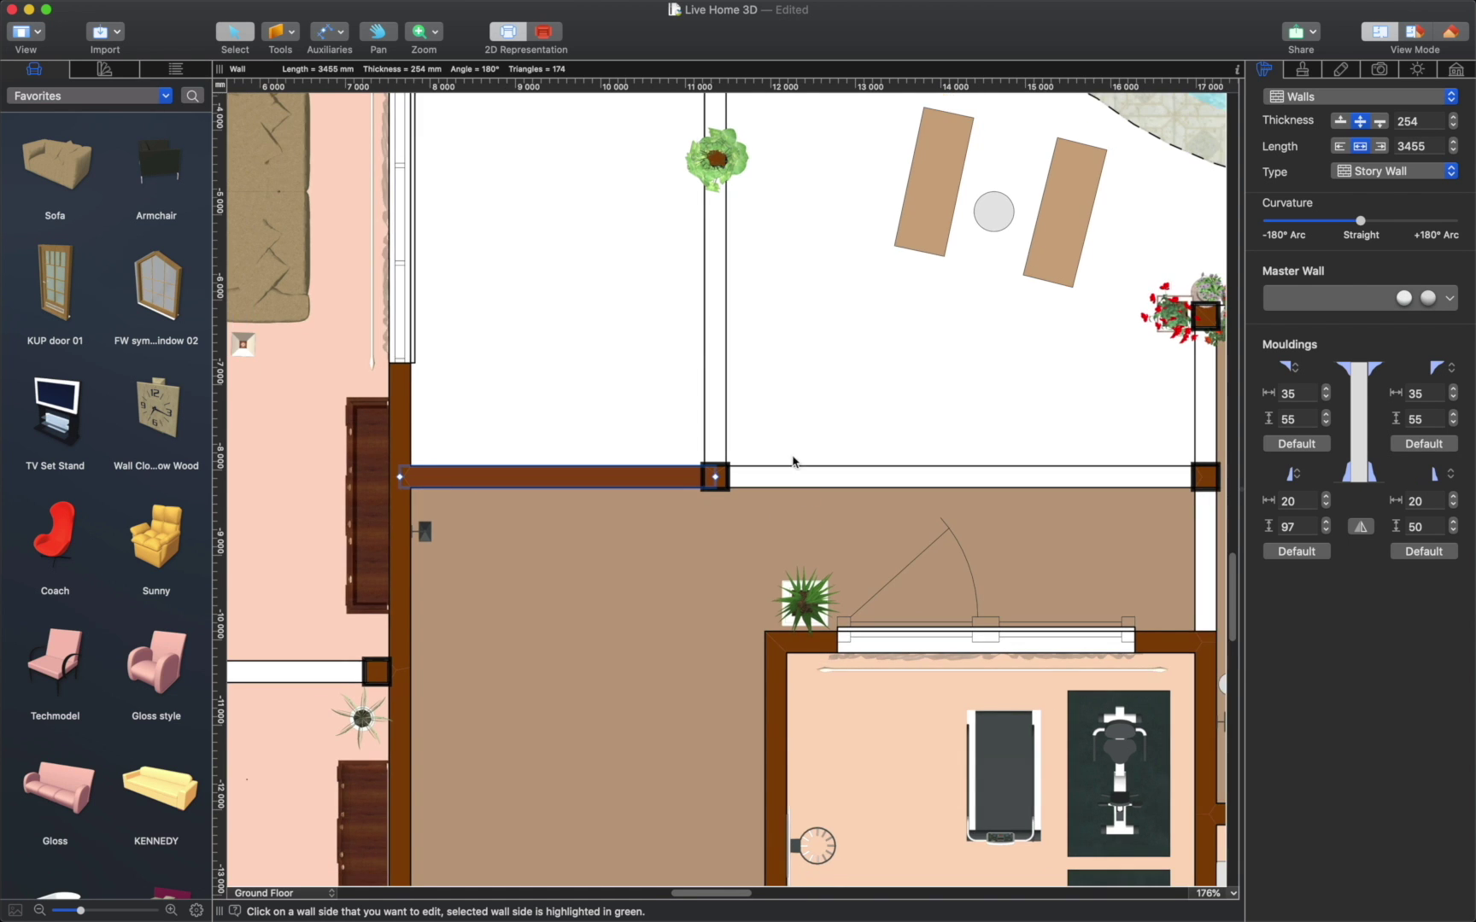
{"action": "scroll", "coordinate": [807, 421], "scroll_direction": "down", "scroll_amount": 5}
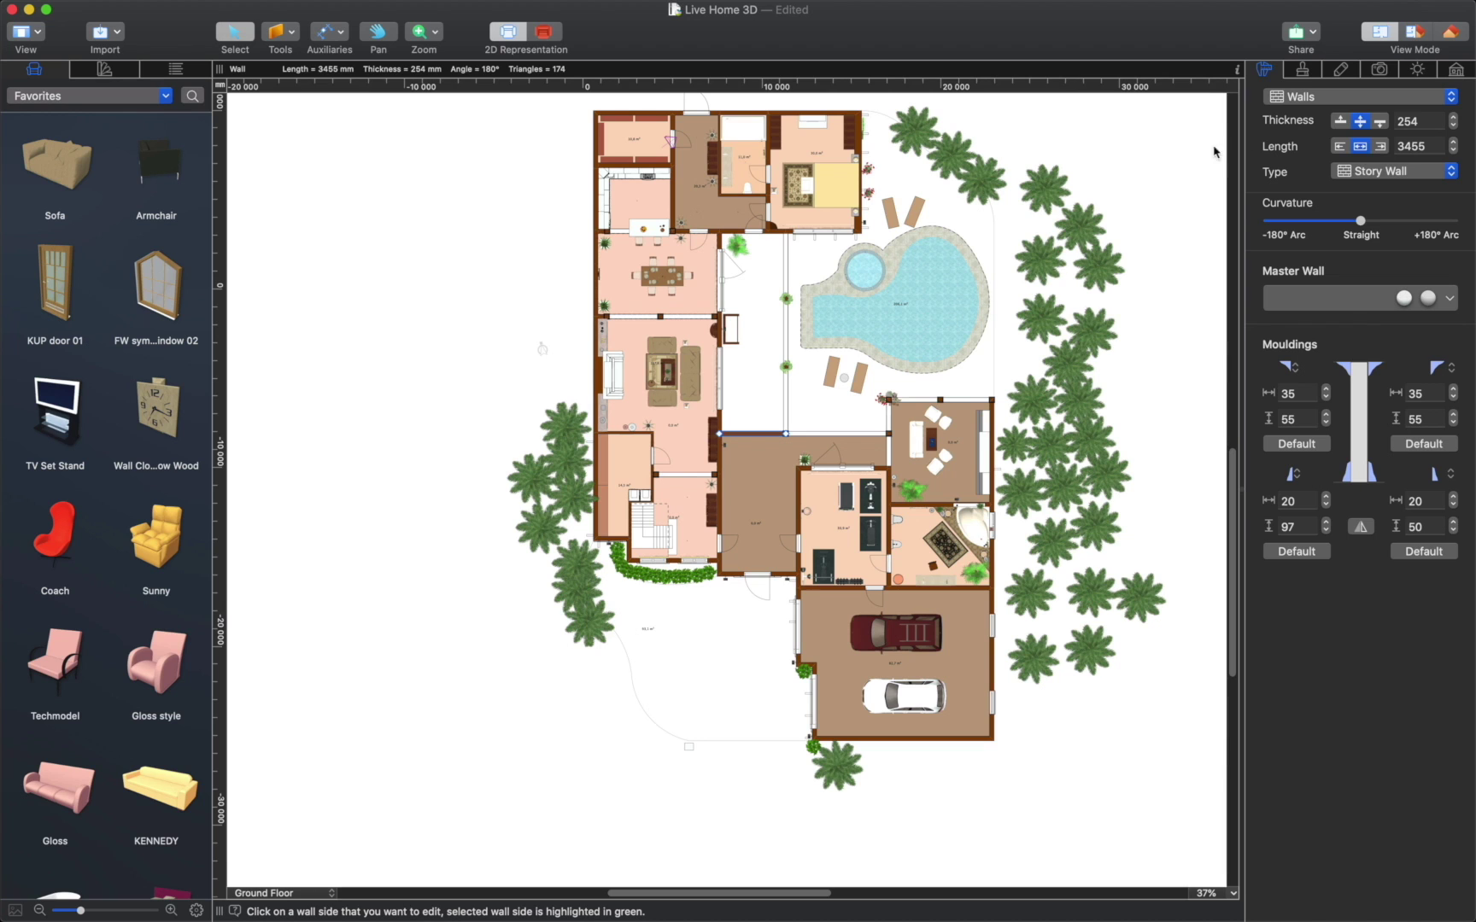
- In 3D view, place a Sofa before the fireplace and upholster it in 12_Square Classic
{"action": "left_click", "coordinate": [1443, 34]}
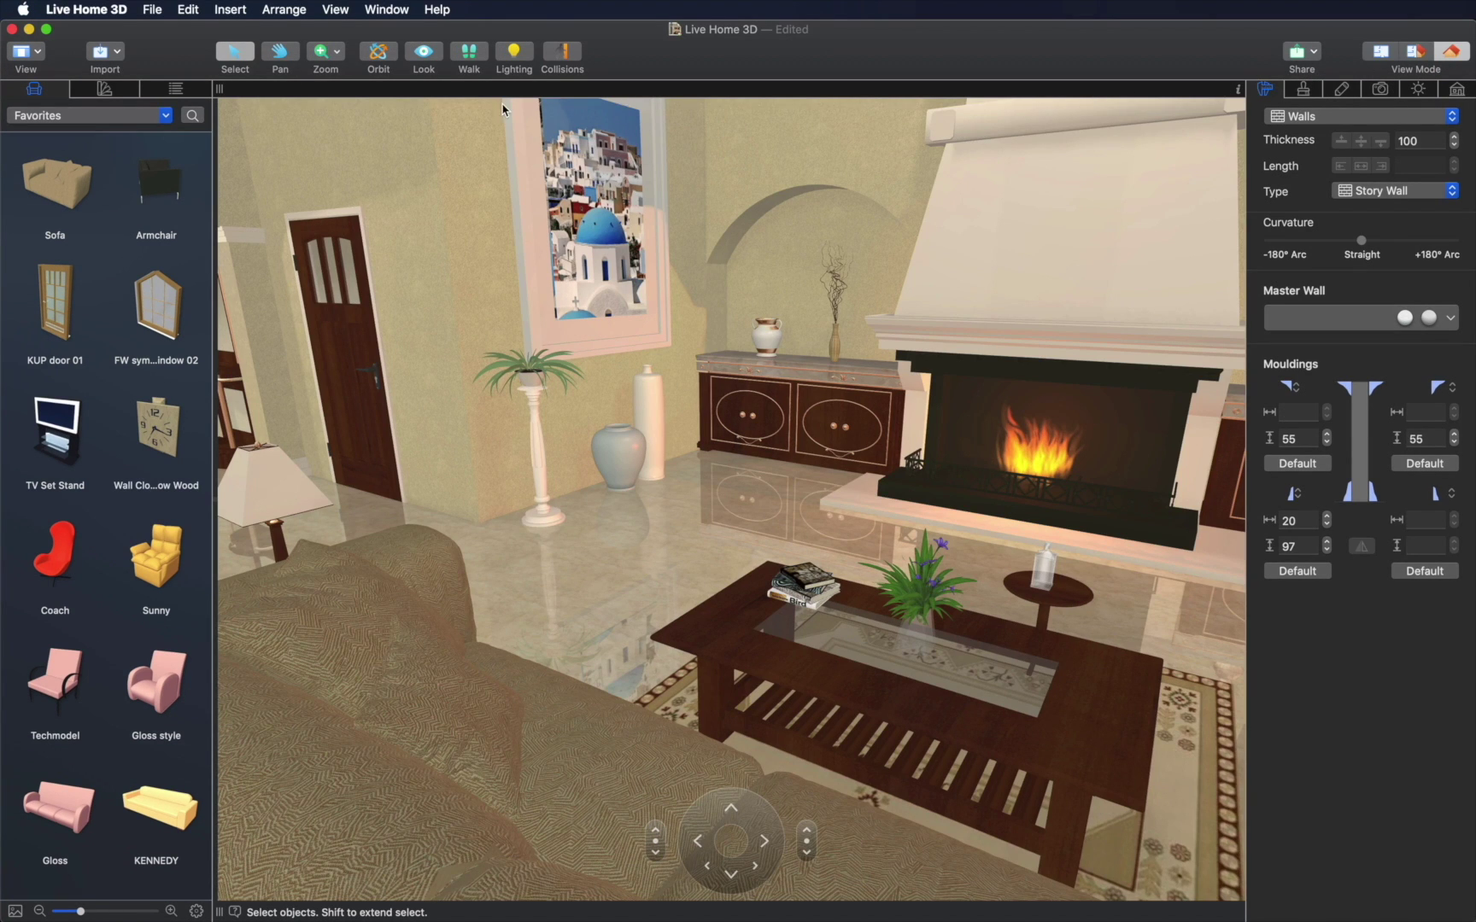
{"action": "left_click_drag", "start_coordinate": [61, 183], "coordinate": [579, 589]}
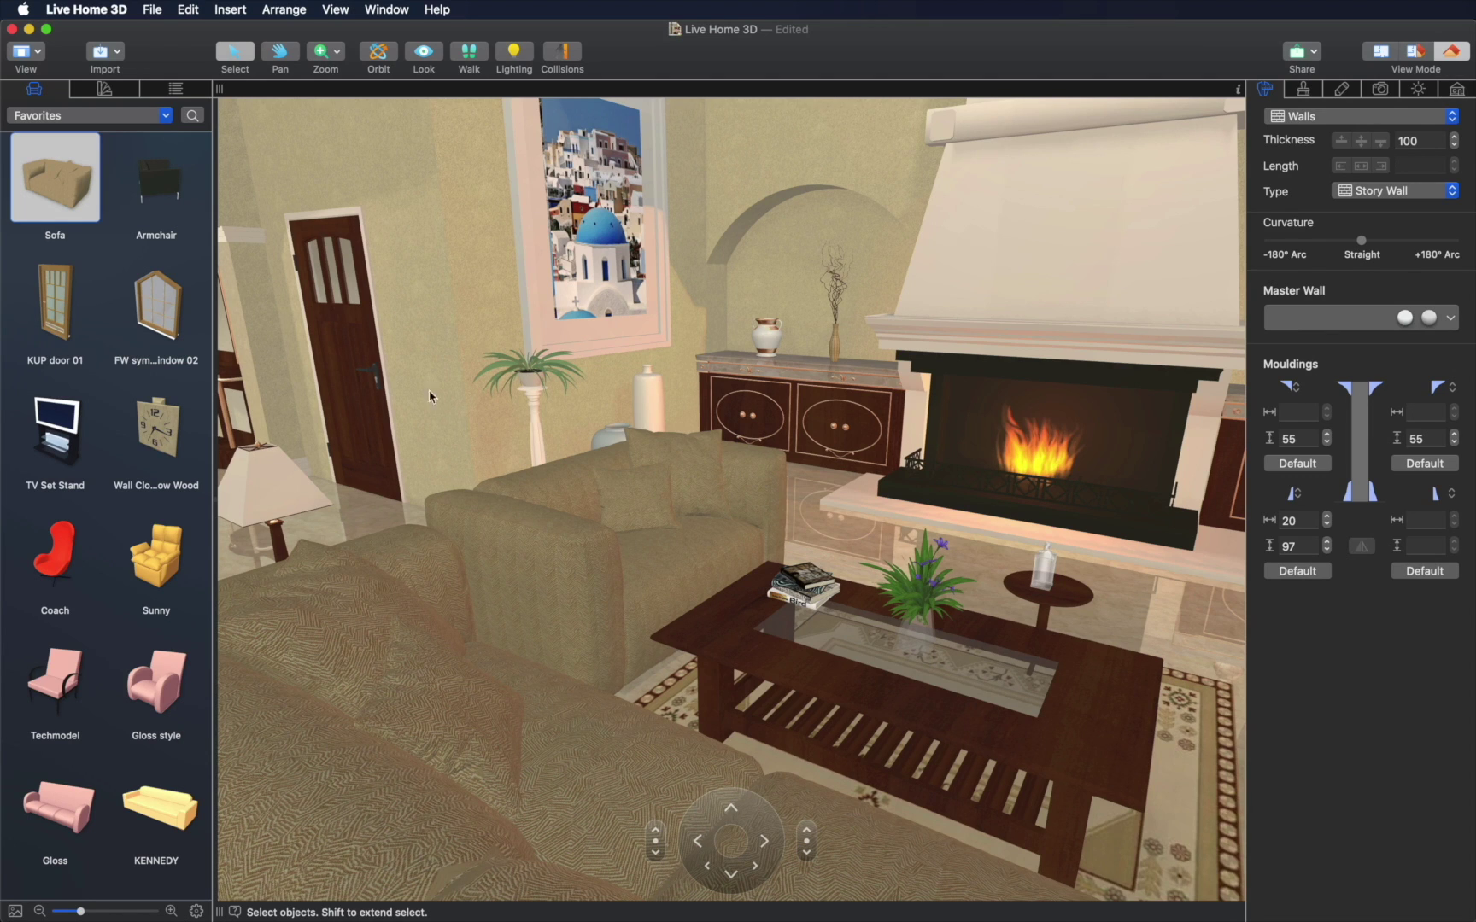
{"action": "left_click", "coordinate": [105, 89]}
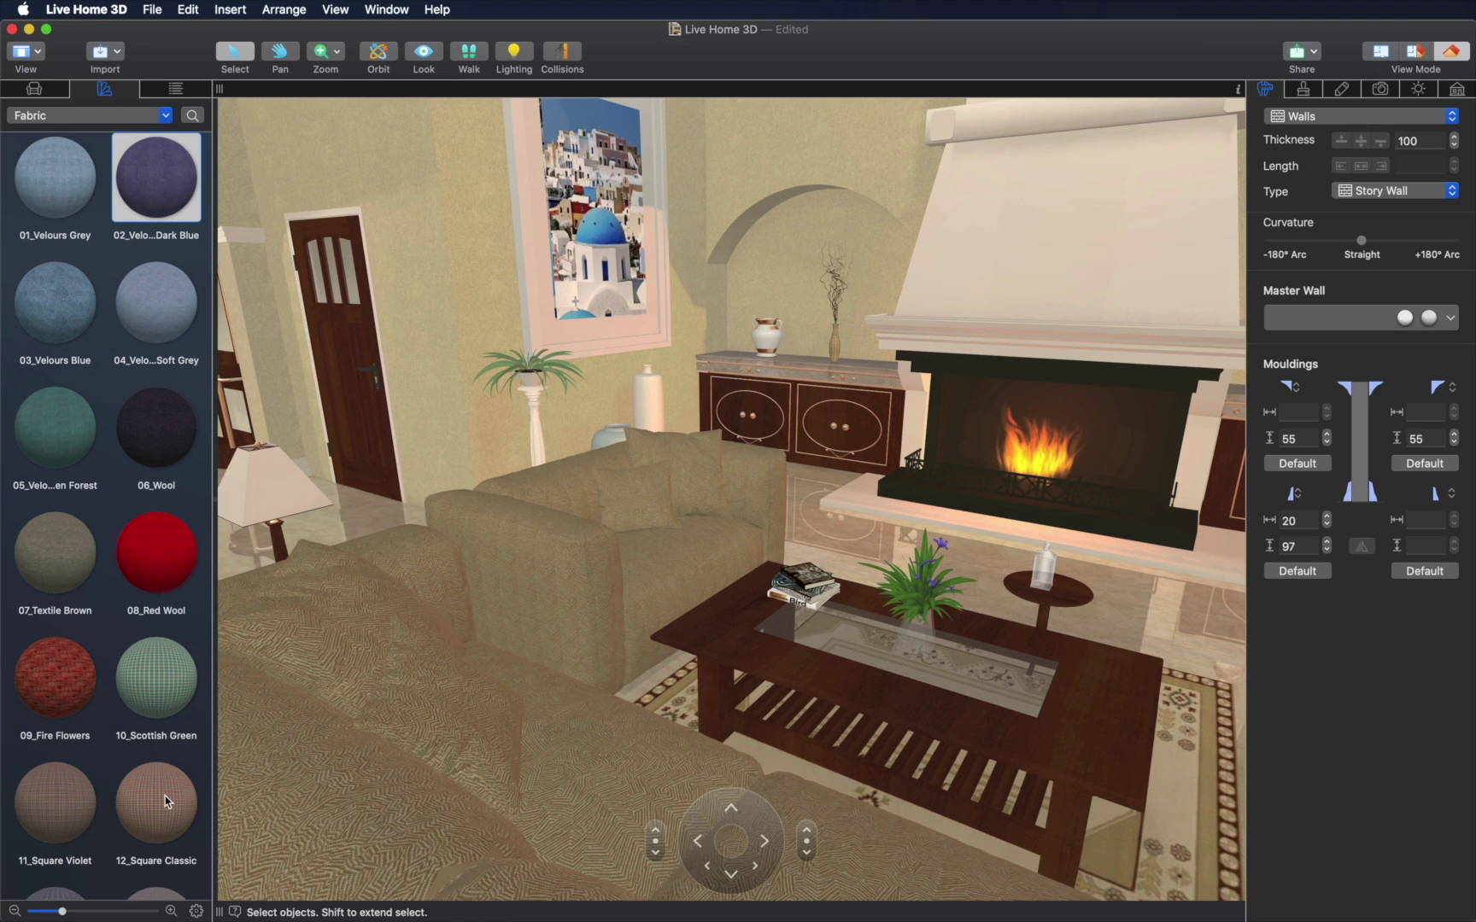
{"action": "left_click_drag", "start_coordinate": [164, 797], "coordinate": [645, 533]}
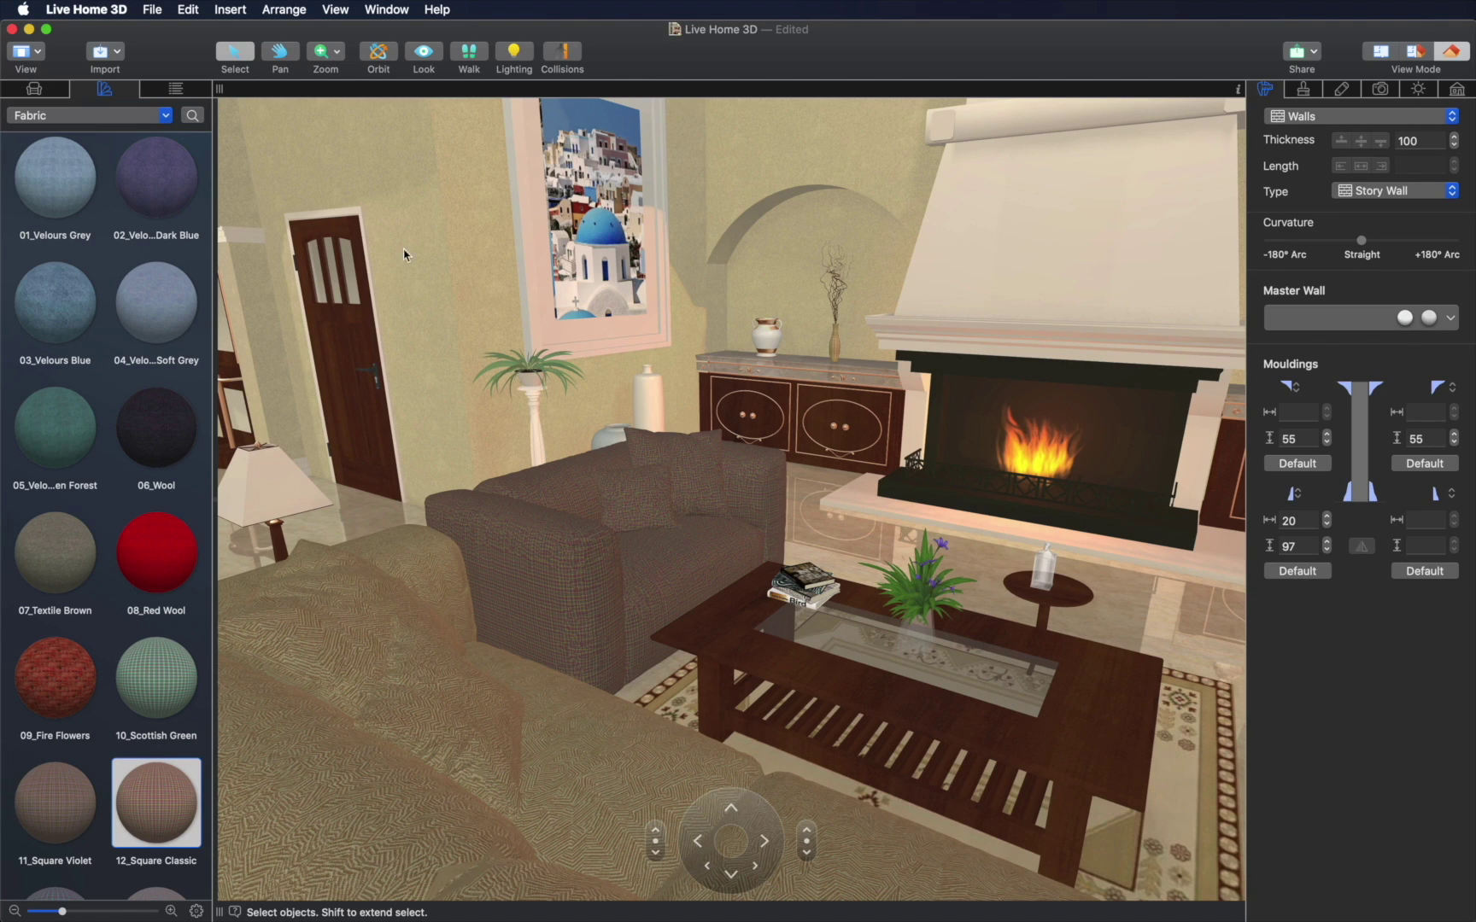
- Save the current project as a template named 'Live Home 3D'
{"action": "left_click", "coordinate": [156, 12]}
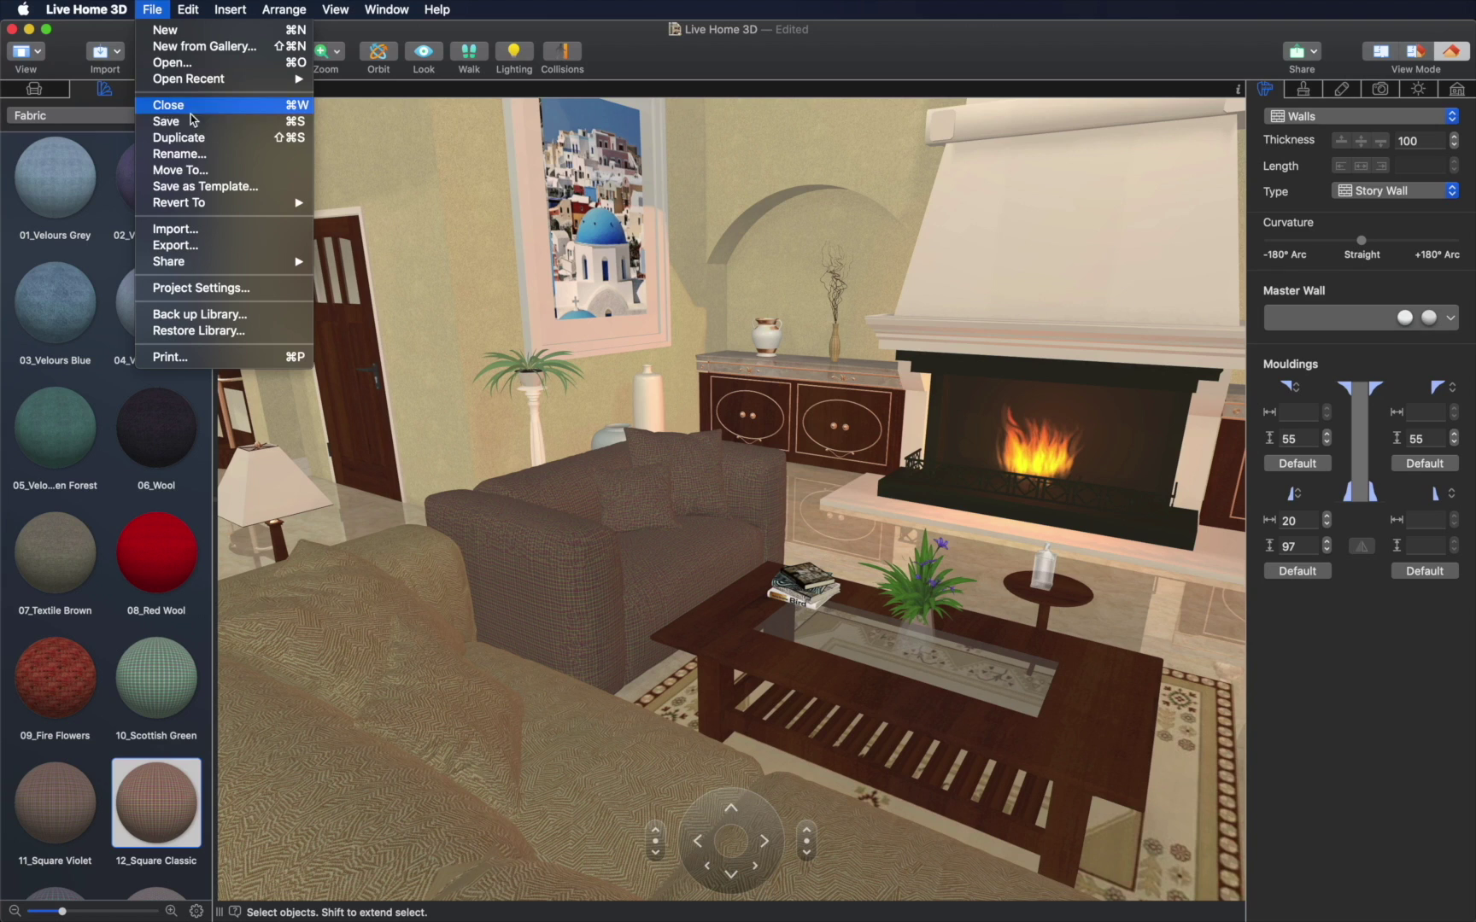
{"action": "left_click", "coordinate": [208, 186]}
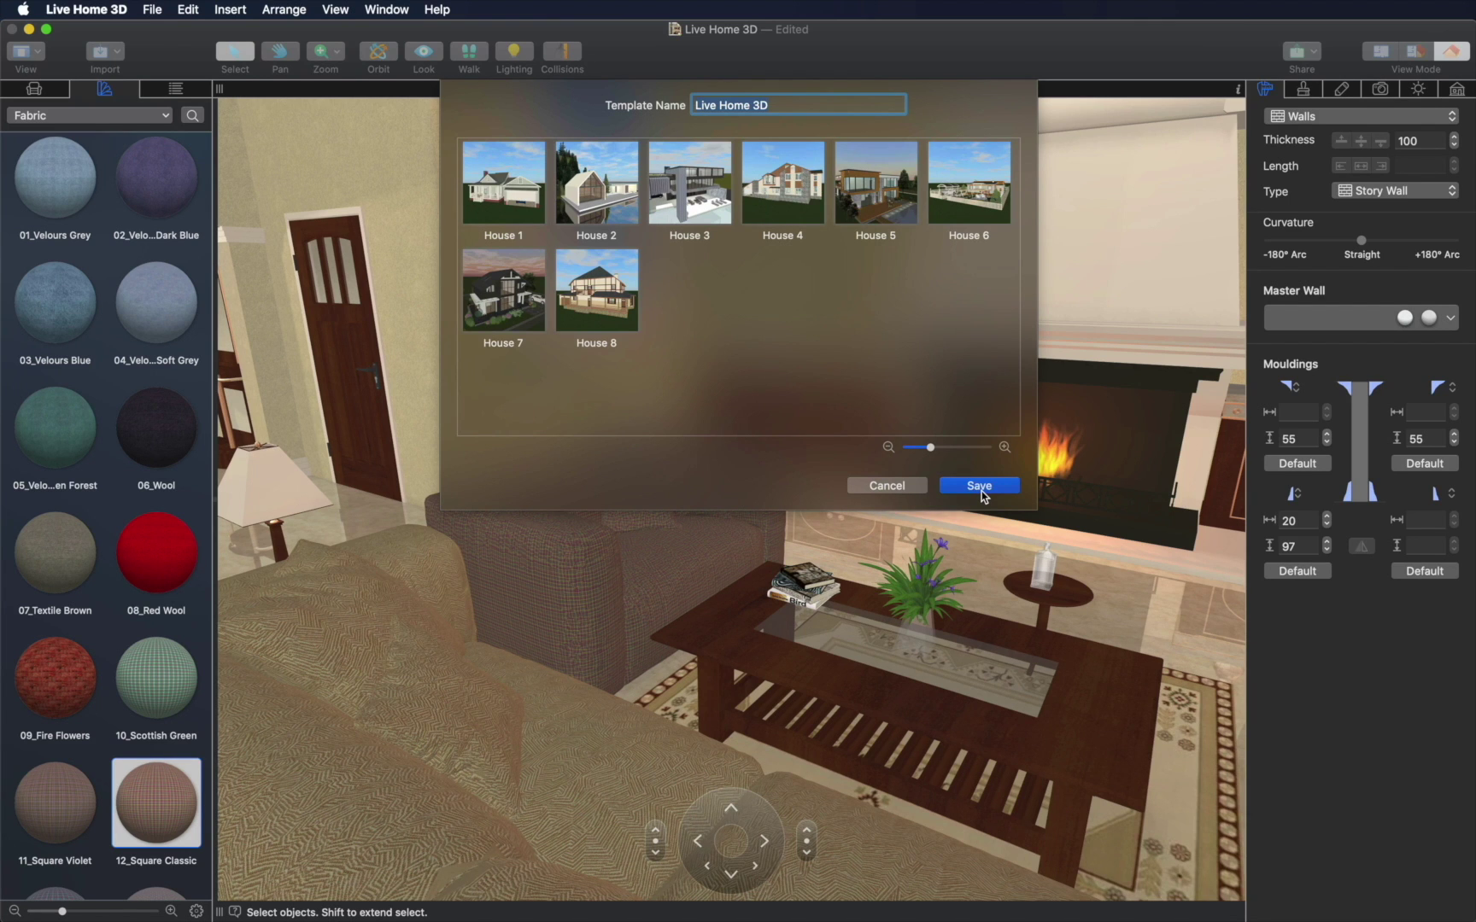
{"action": "left_click", "coordinate": [980, 486]}
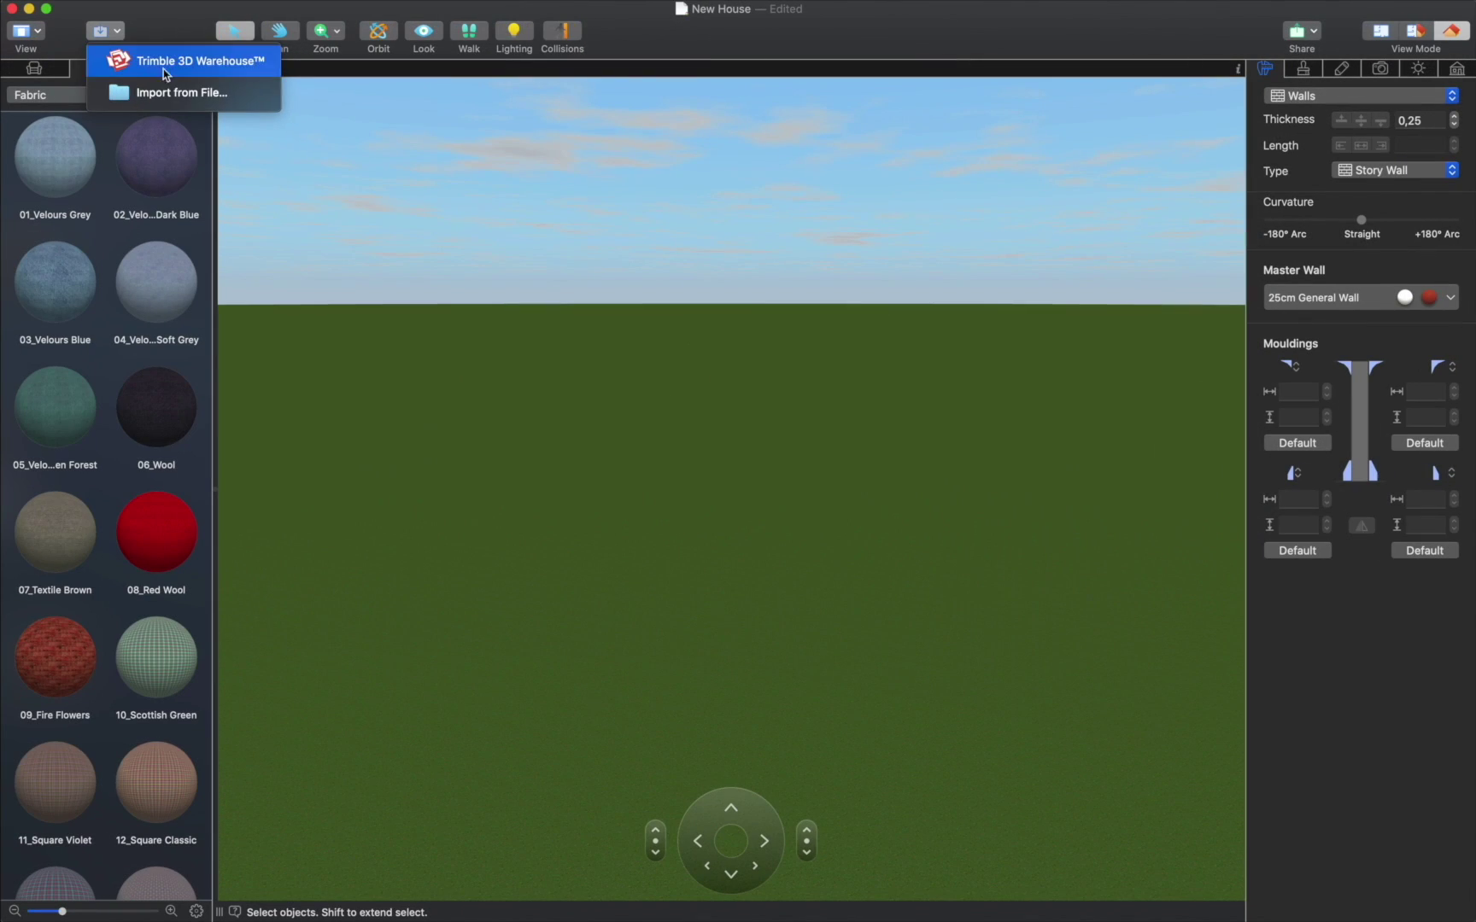
- Import the New House .dae model from the business folder
{"action": "left_click", "coordinate": [189, 94]}
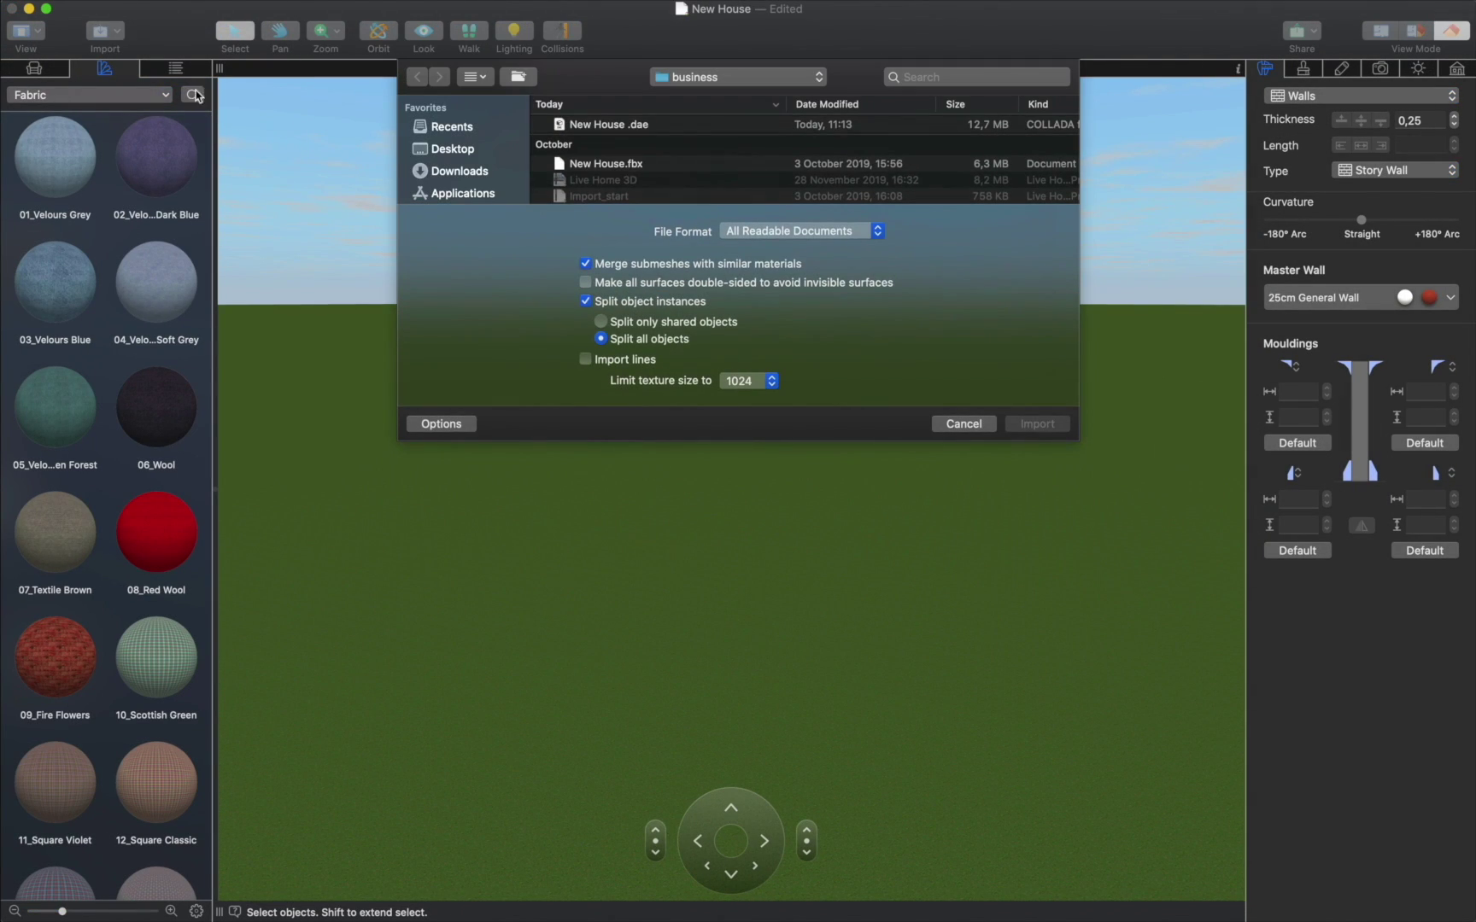
{"action": "left_click", "coordinate": [647, 128]}
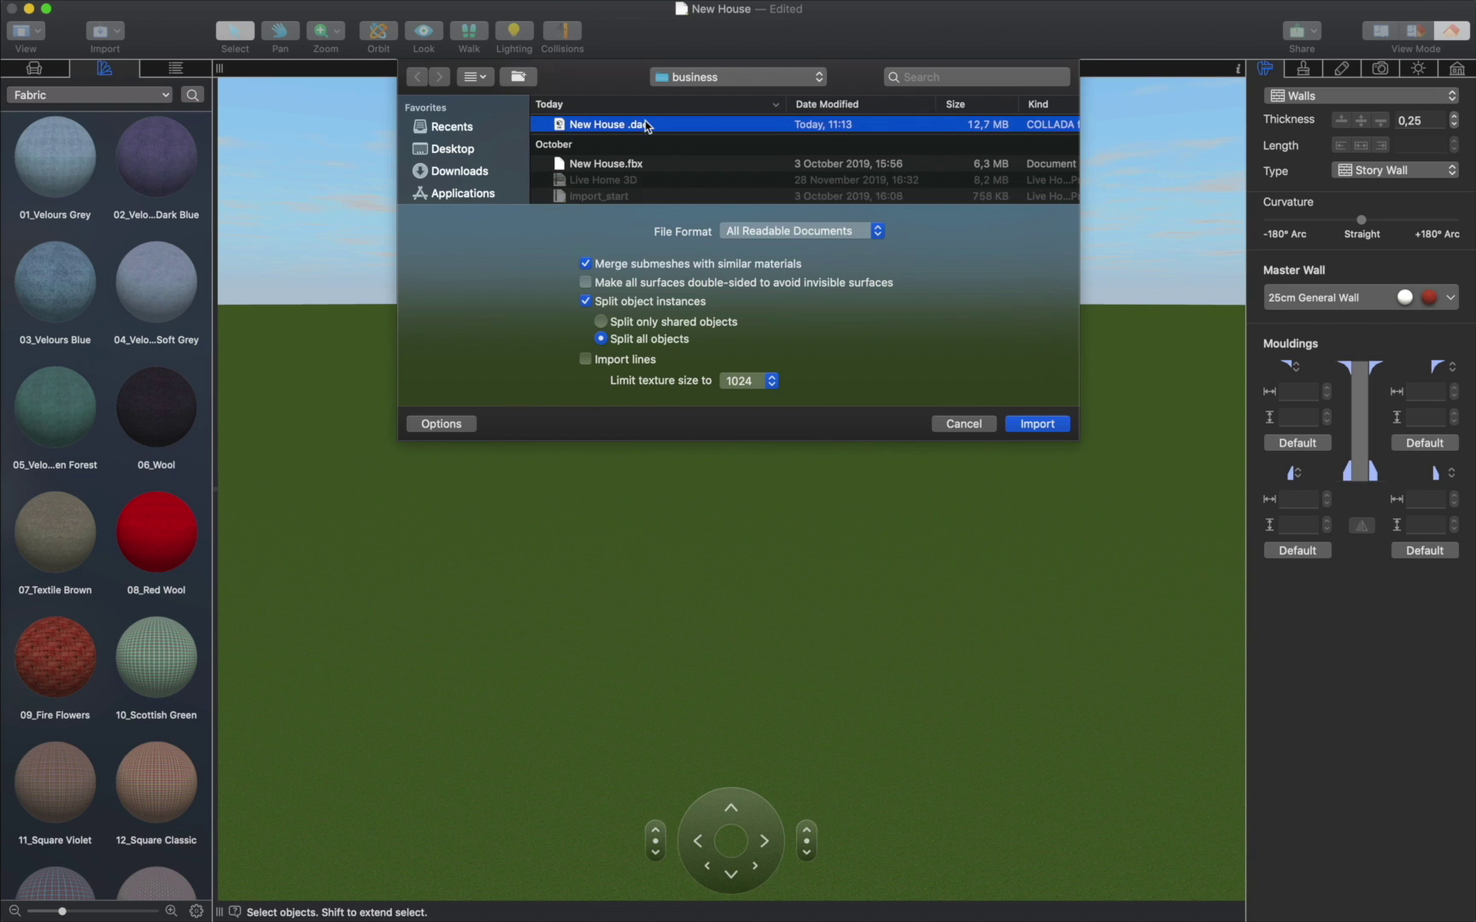
{"action": "left_click", "coordinate": [1047, 425]}
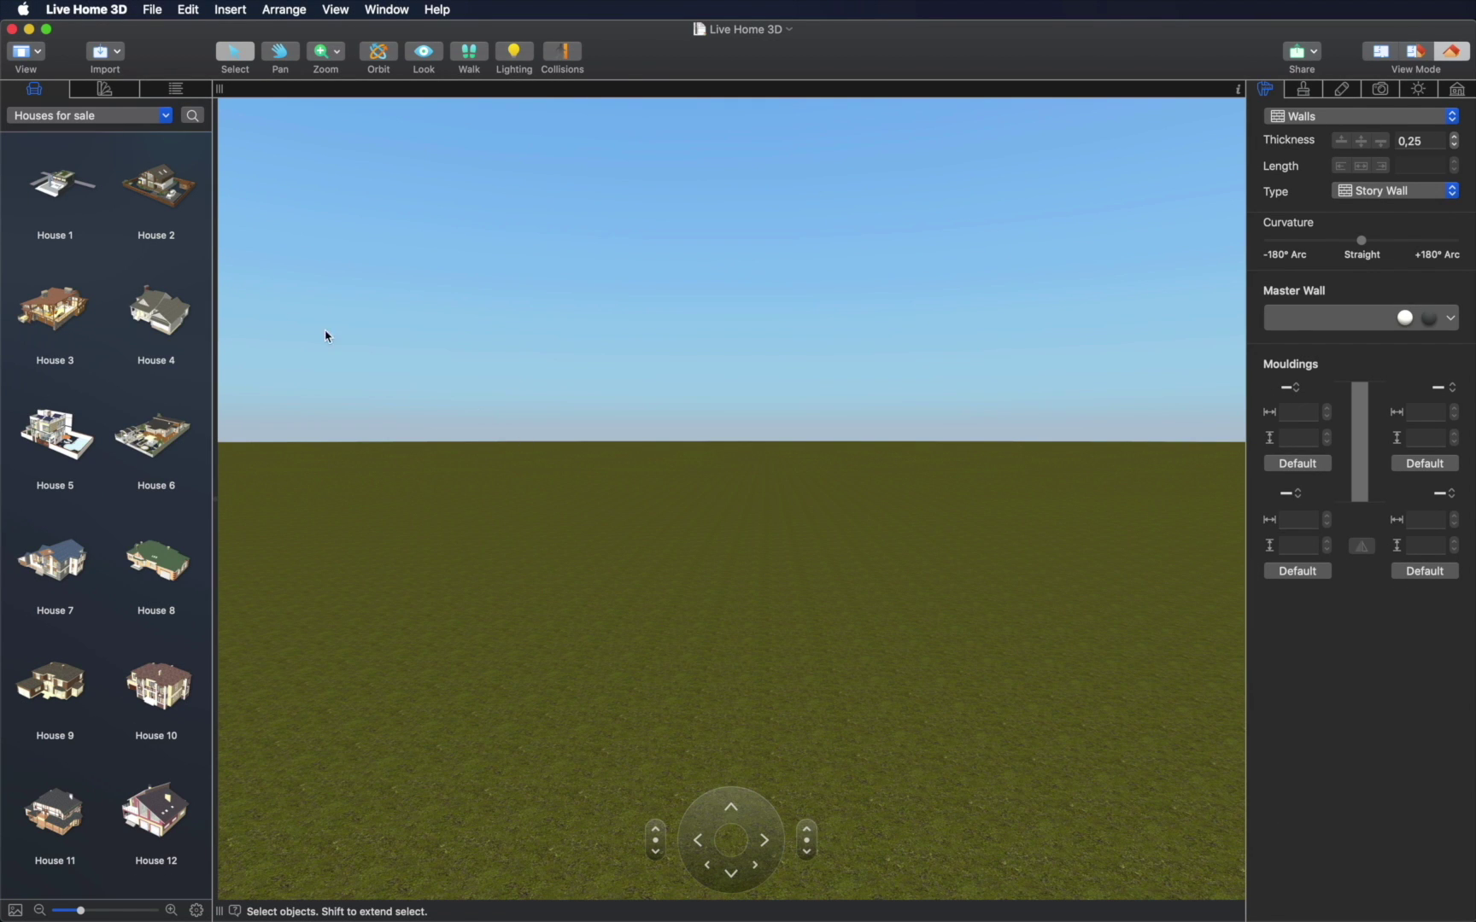
- Set the House 1 model from Houses for sale down on the ground in the 3D view
{"action": "left_click_drag", "start_coordinate": [59, 187], "coordinate": [722, 584]}
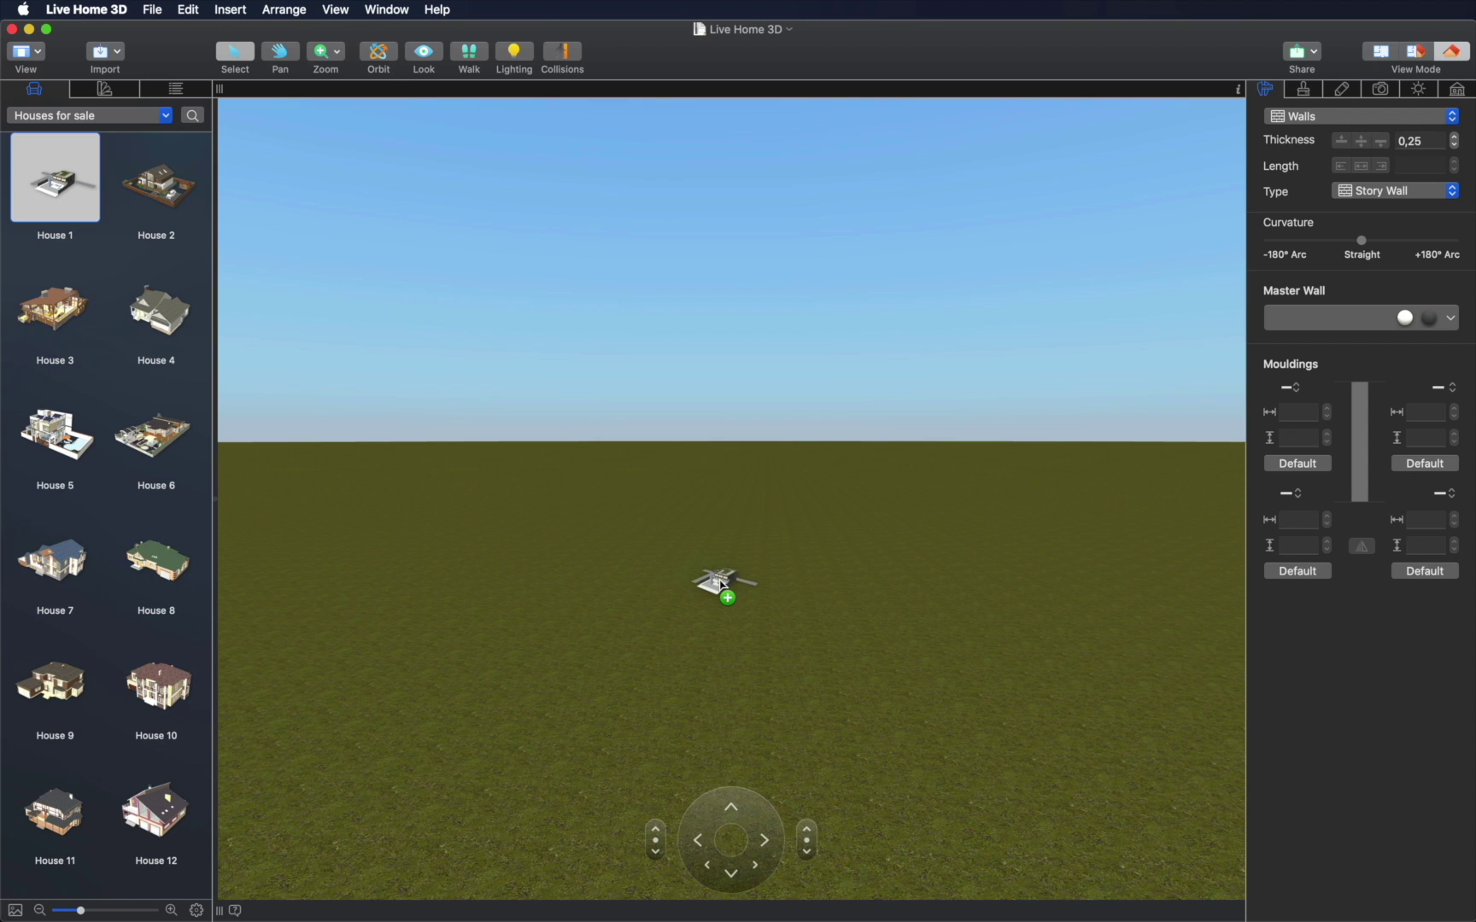
{"action": "left_click_drag", "start_coordinate": [722, 585], "coordinate": [717, 602]}
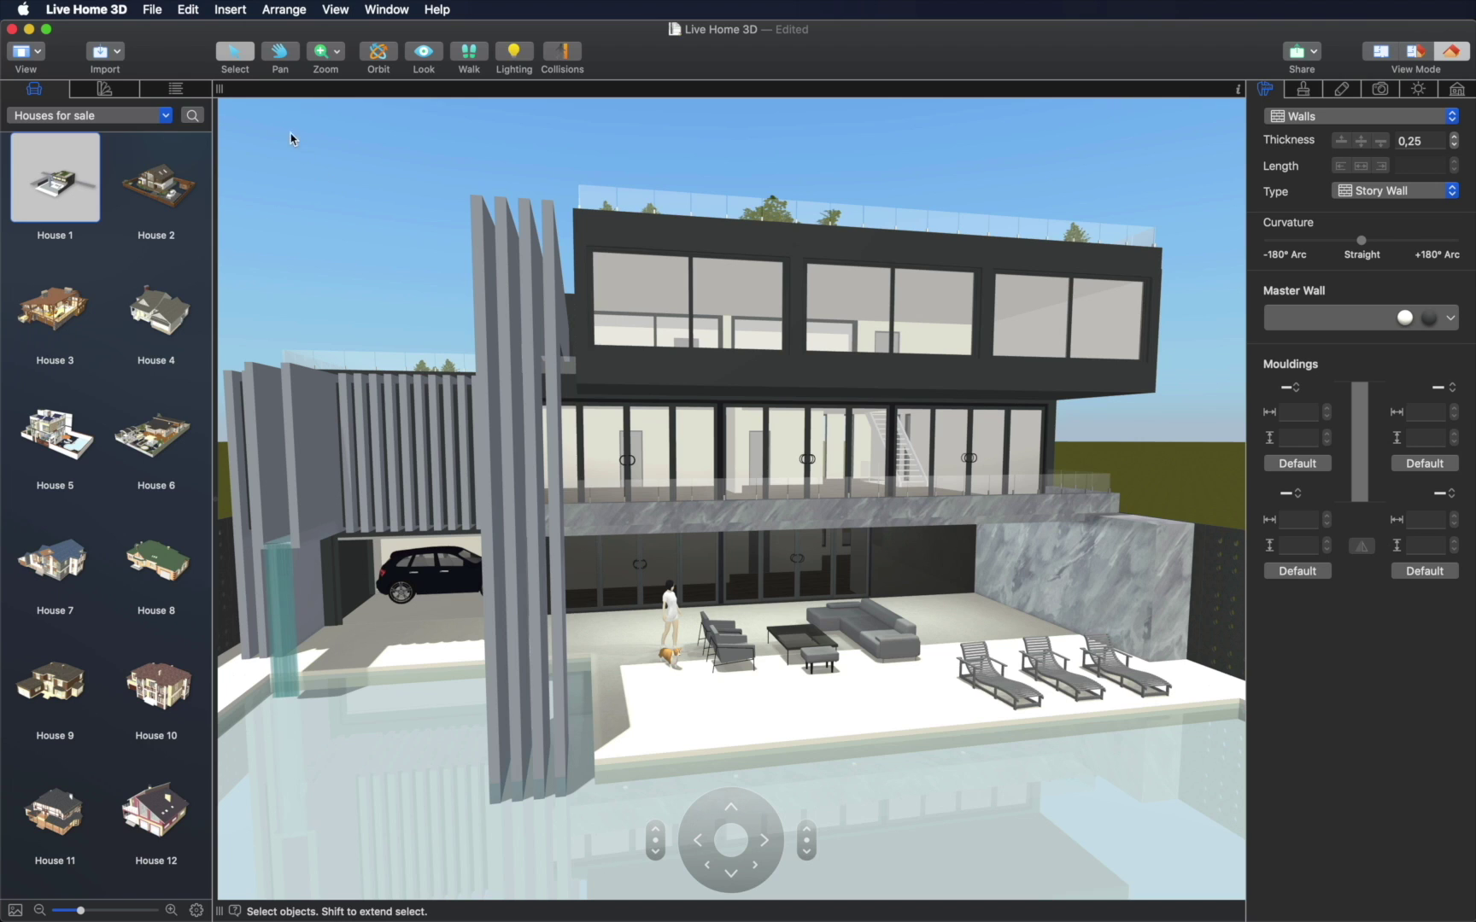
{"action": "left_click", "coordinate": [150, 10]}
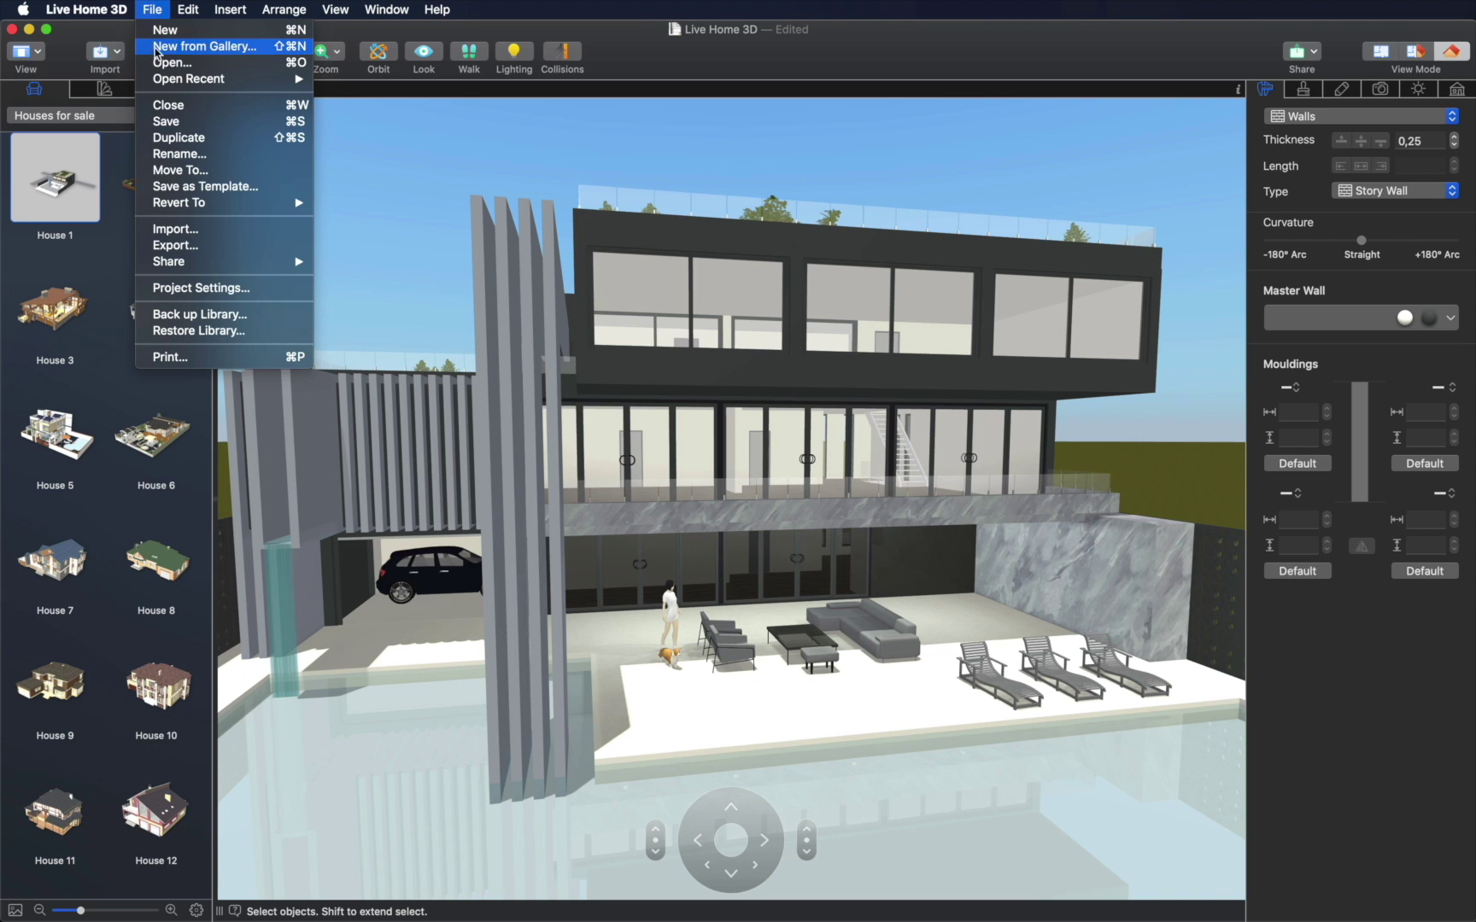
- Back up the library to Documents as 'Houses for sale' with previews included
{"action": "left_click", "coordinate": [165, 316]}
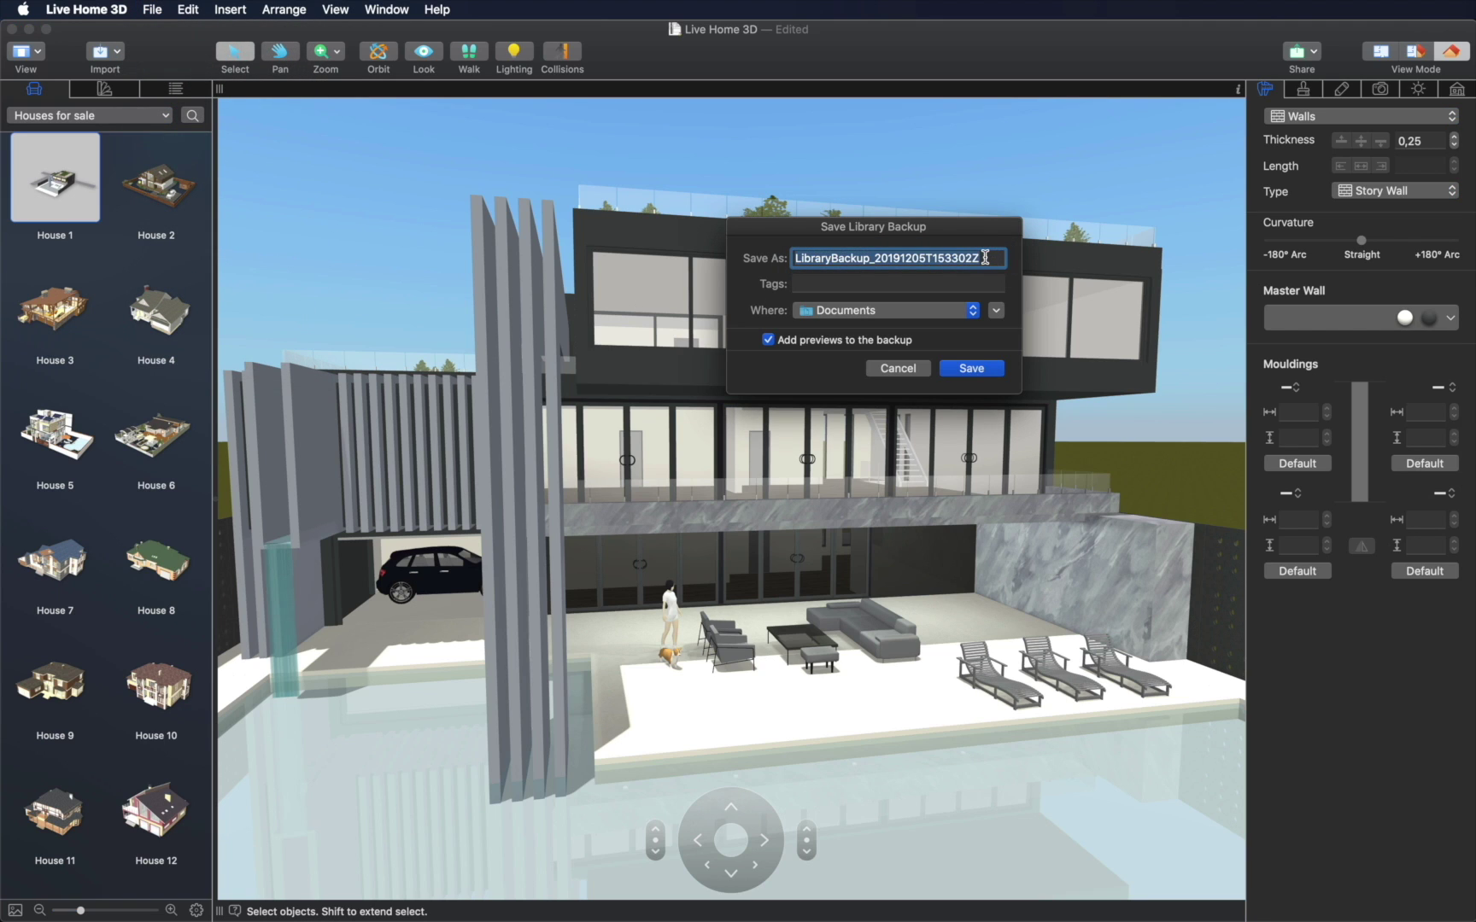
{"action": "key", "text": "BackSpace"}
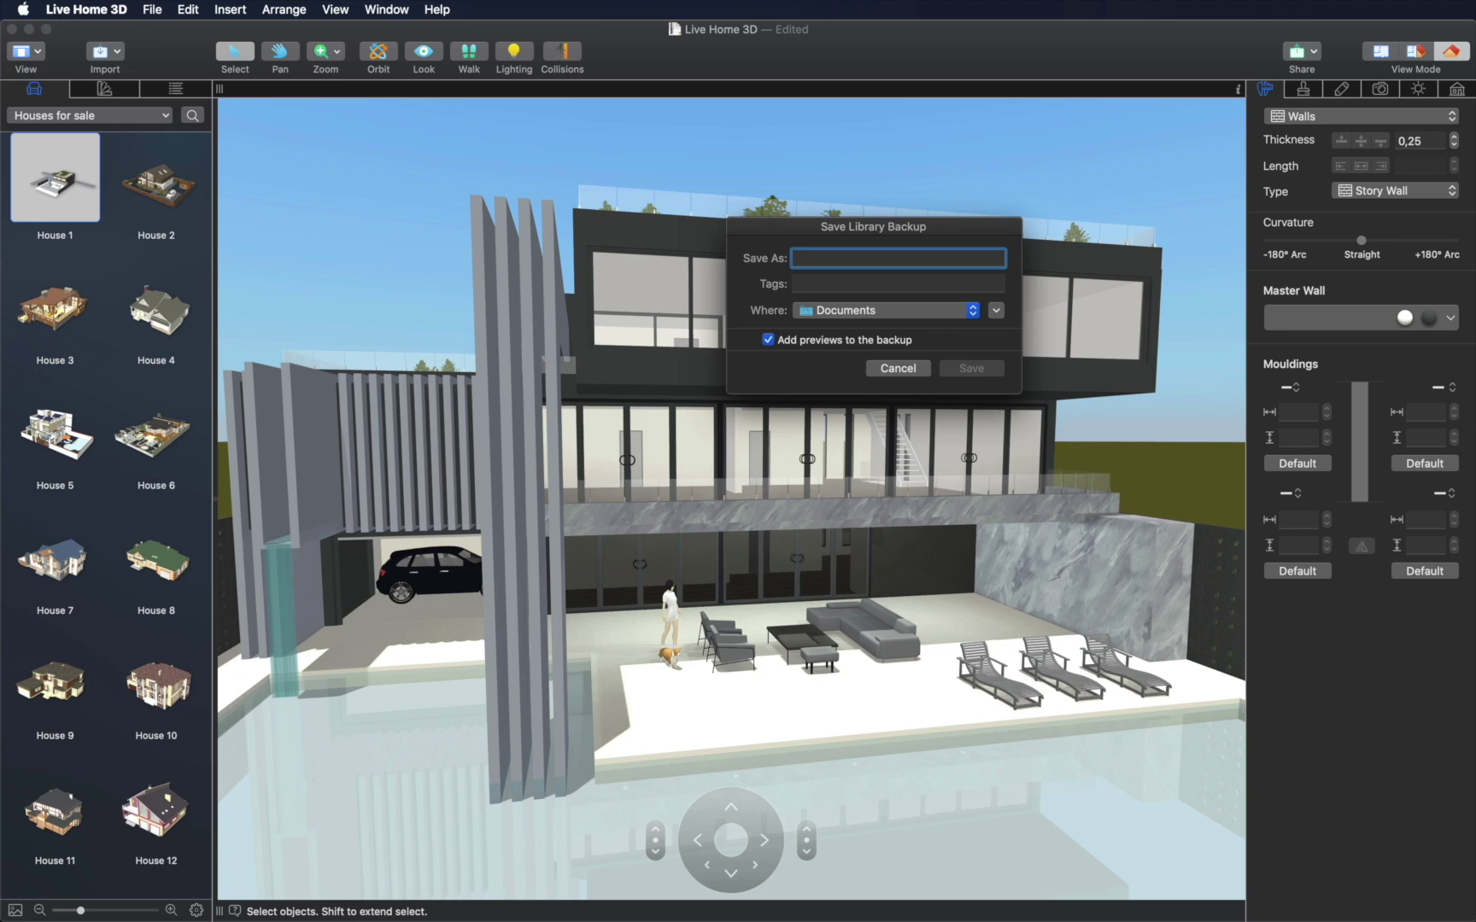
{"action": "type", "text": "Houses for sale"}
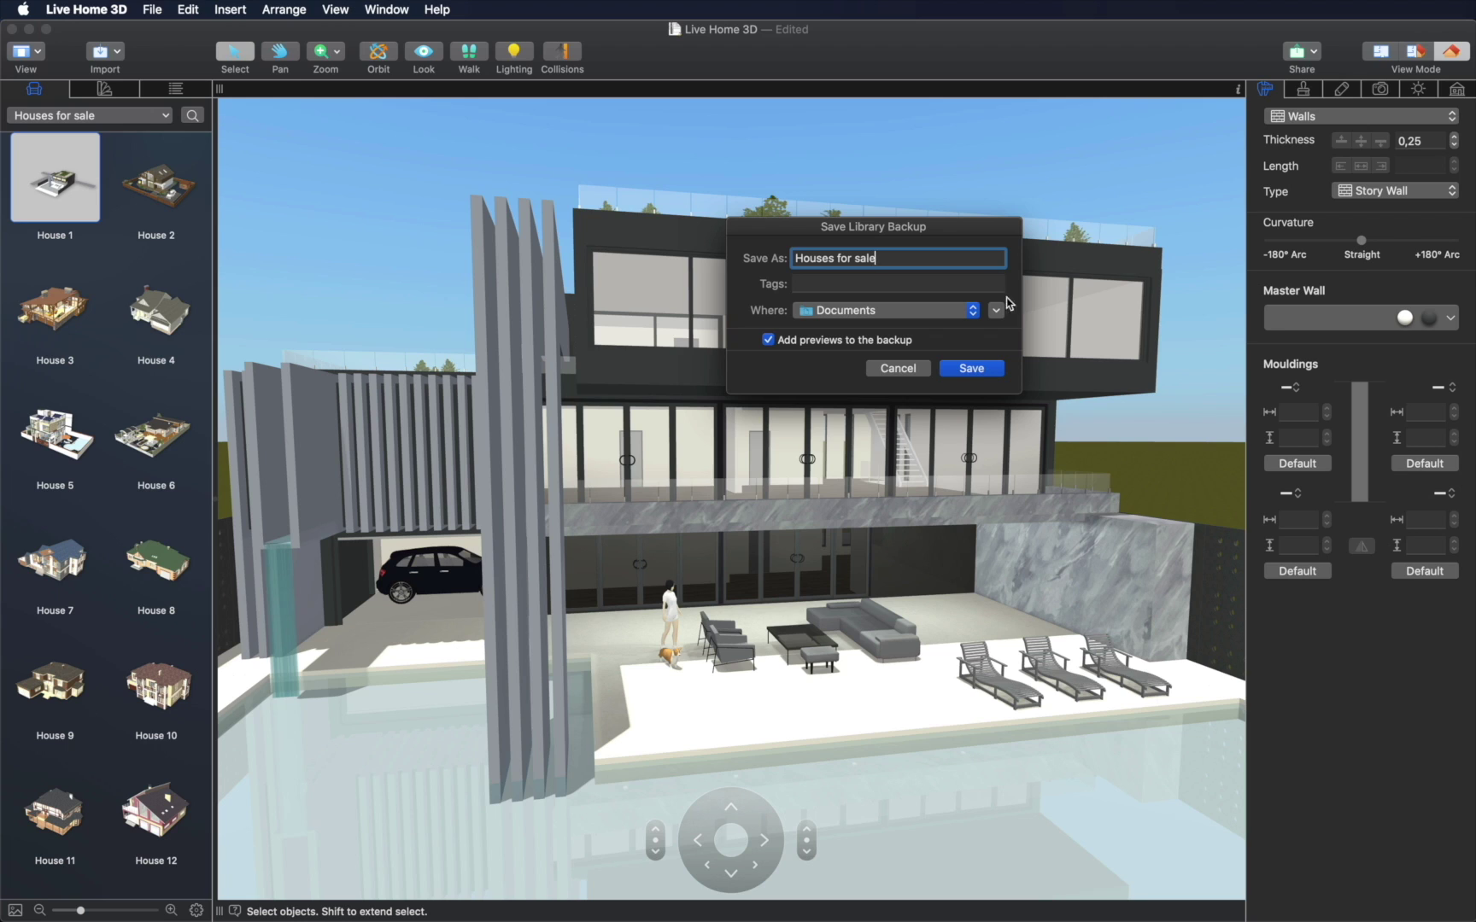
{"action": "left_click", "coordinate": [984, 367]}
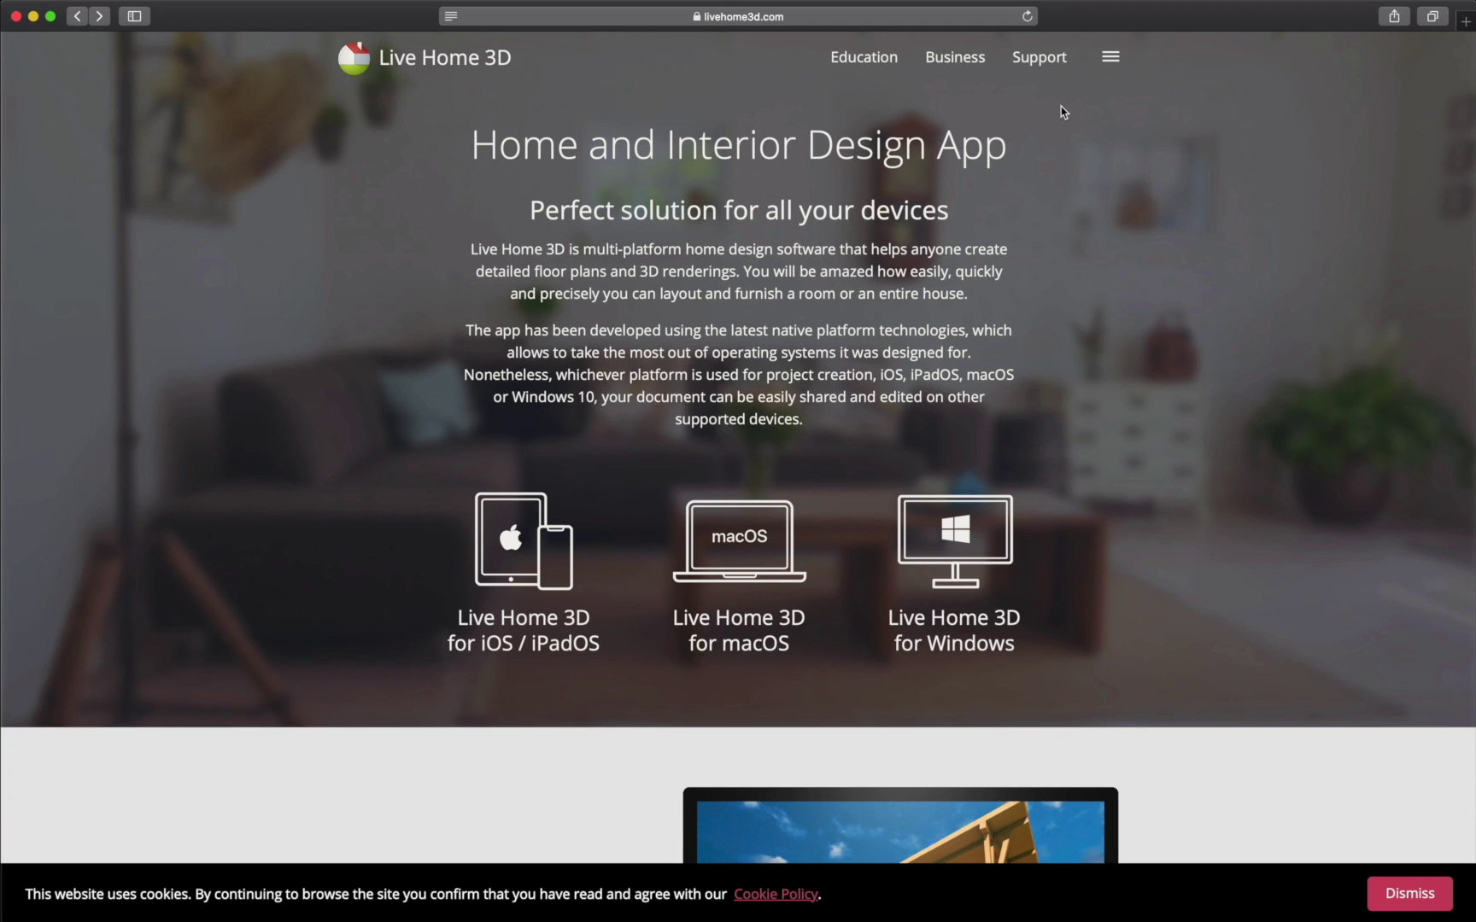
- Go to the Mac App Store listing for Live Home 3D from the website's menu
{"action": "left_click", "coordinate": [1108, 58]}
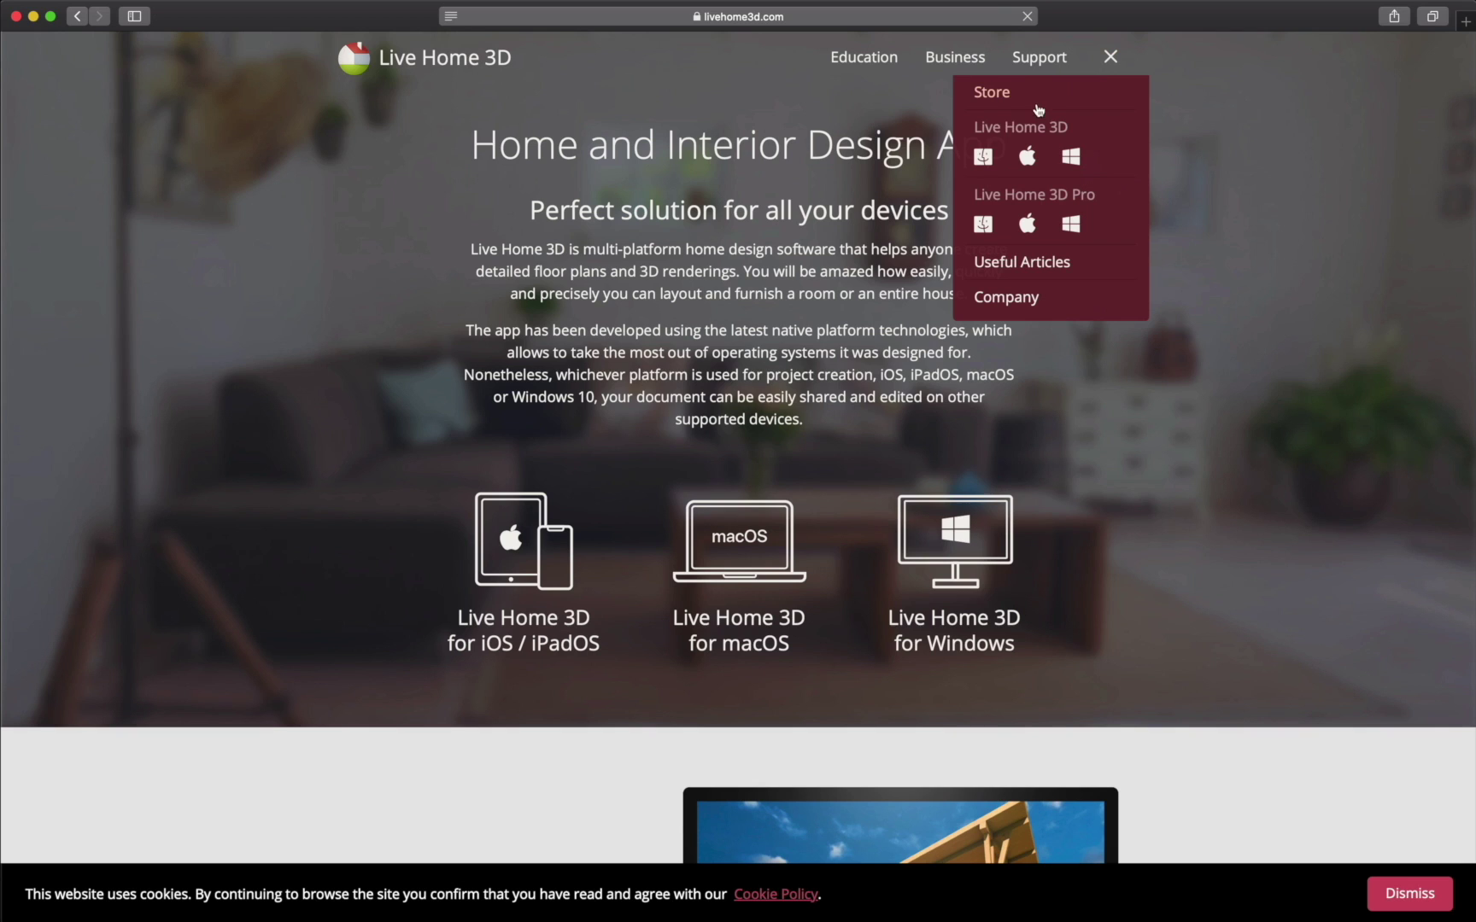
{"action": "left_click", "coordinate": [985, 157]}
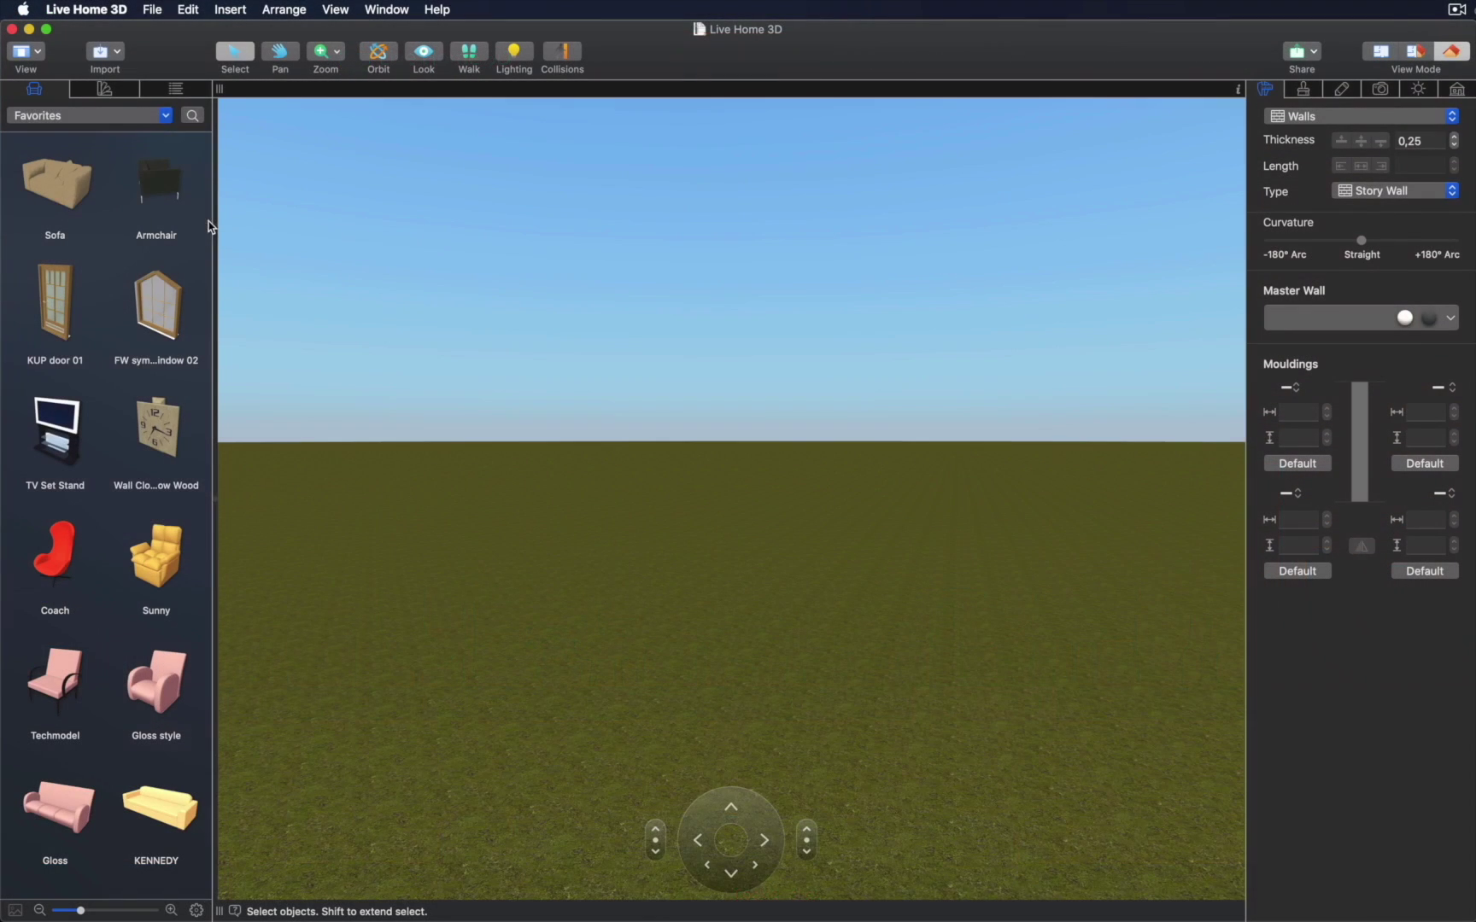
- Restore the library from Houses for sale.zip and acknowledge the Library restored alert
{"action": "left_click", "coordinate": [156, 9]}
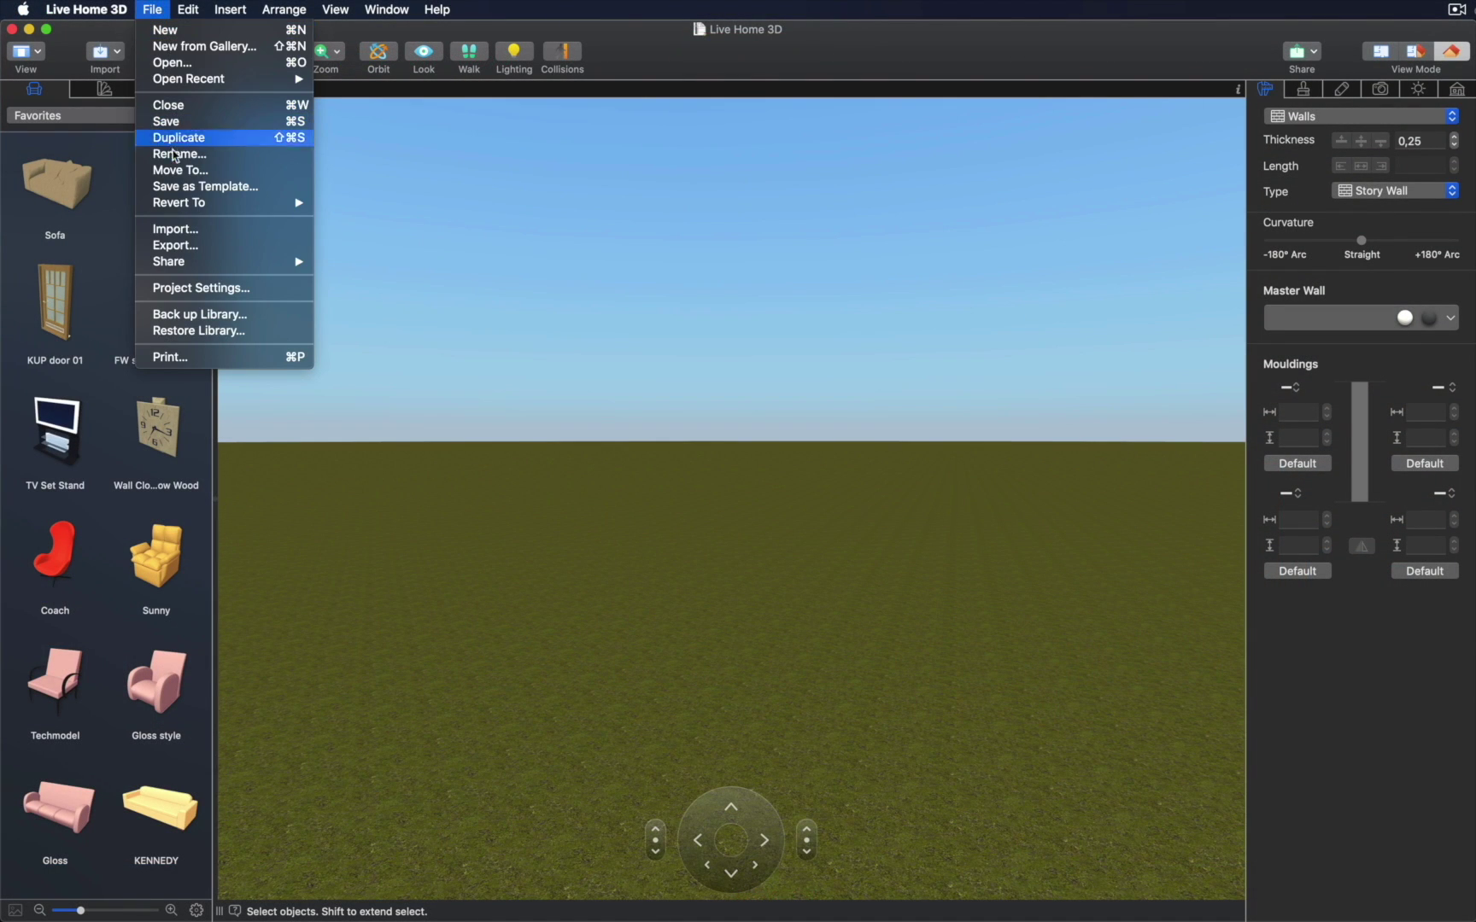
{"action": "left_click", "coordinate": [197, 331]}
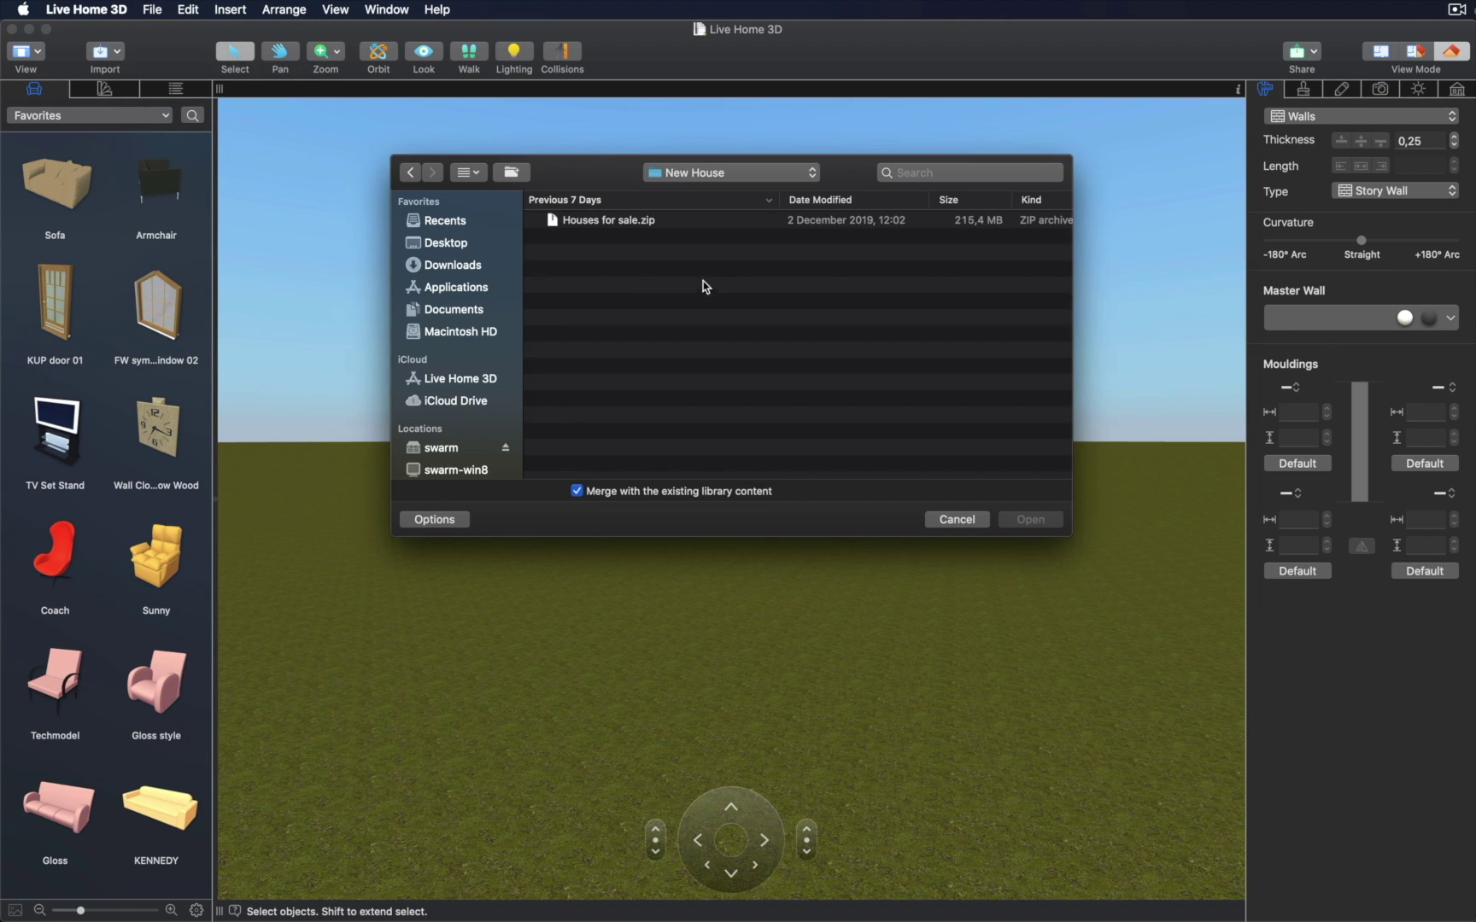
{"action": "left_click", "coordinate": [776, 224]}
{"action": "left_click", "coordinate": [1030, 520]}
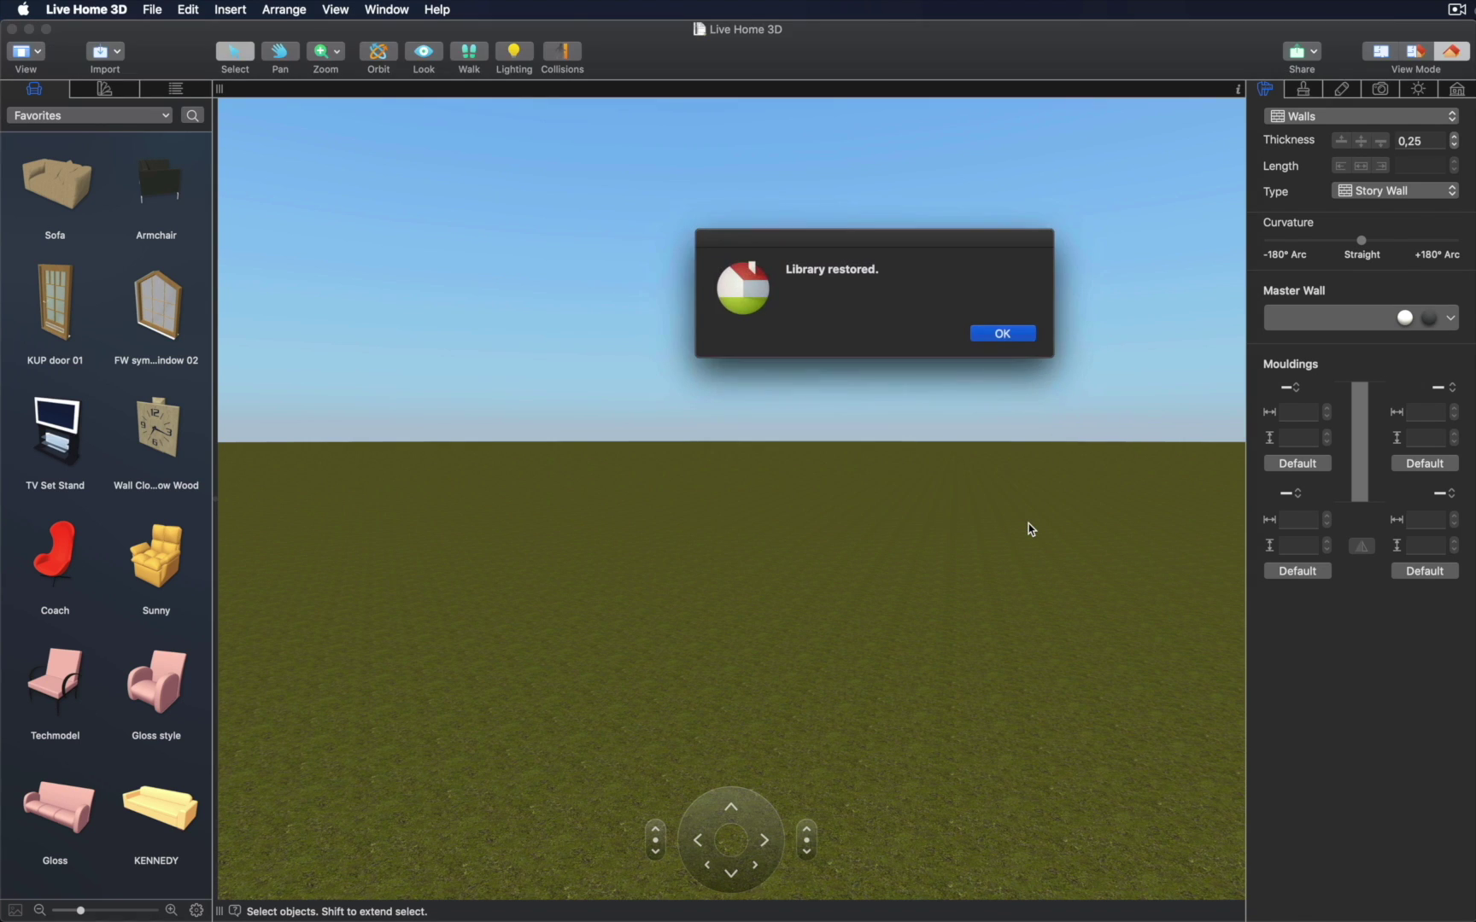
{"action": "left_click", "coordinate": [1000, 335]}
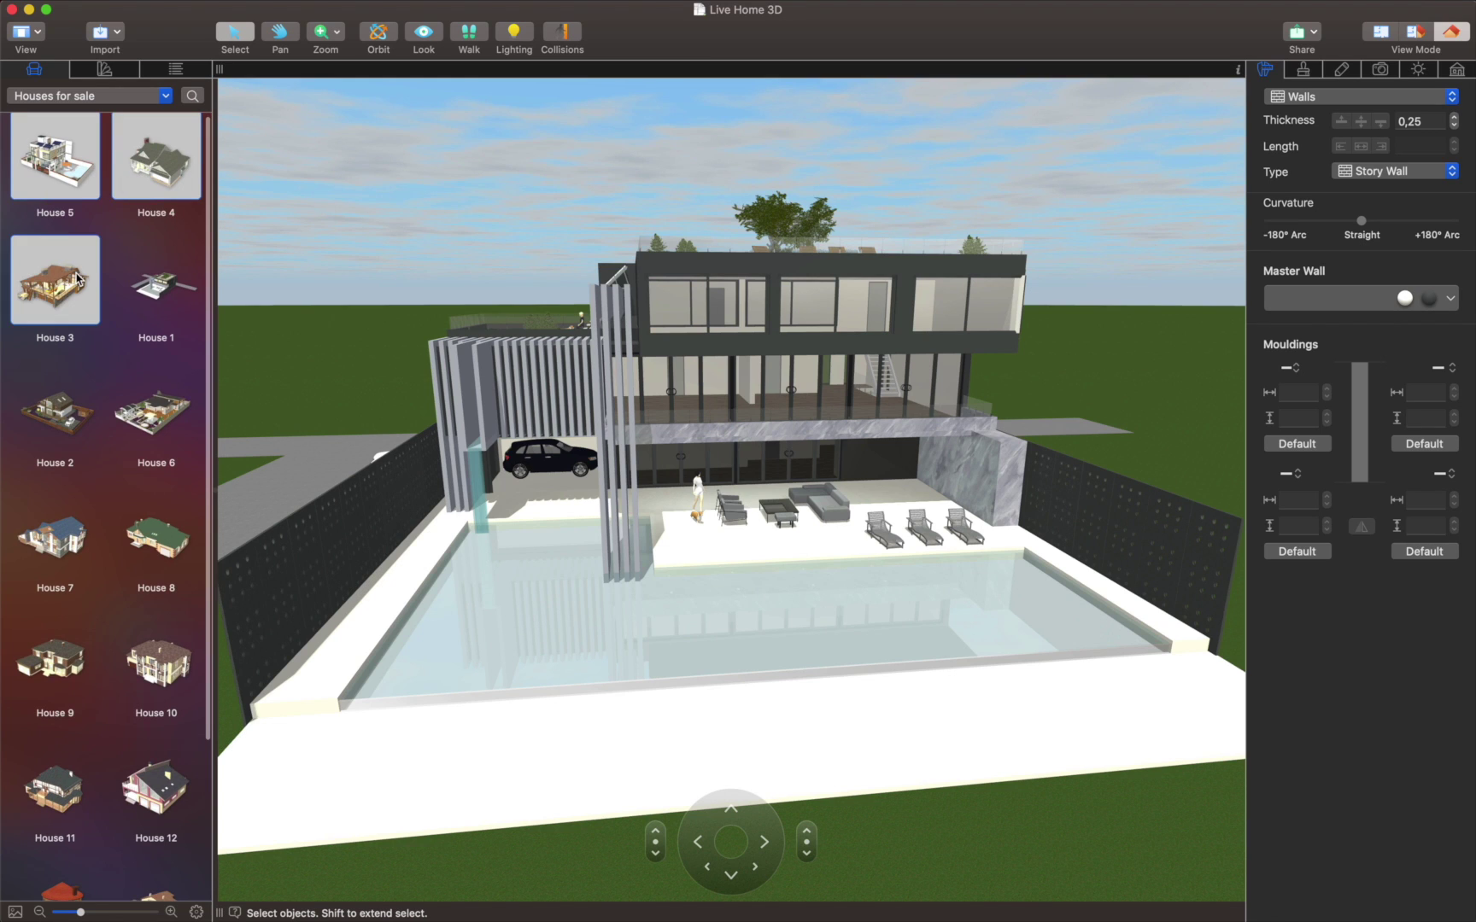
- Export the selected house models as a library archive named LibraryExport in Documents
{"action": "right_click", "coordinate": [146, 287]}
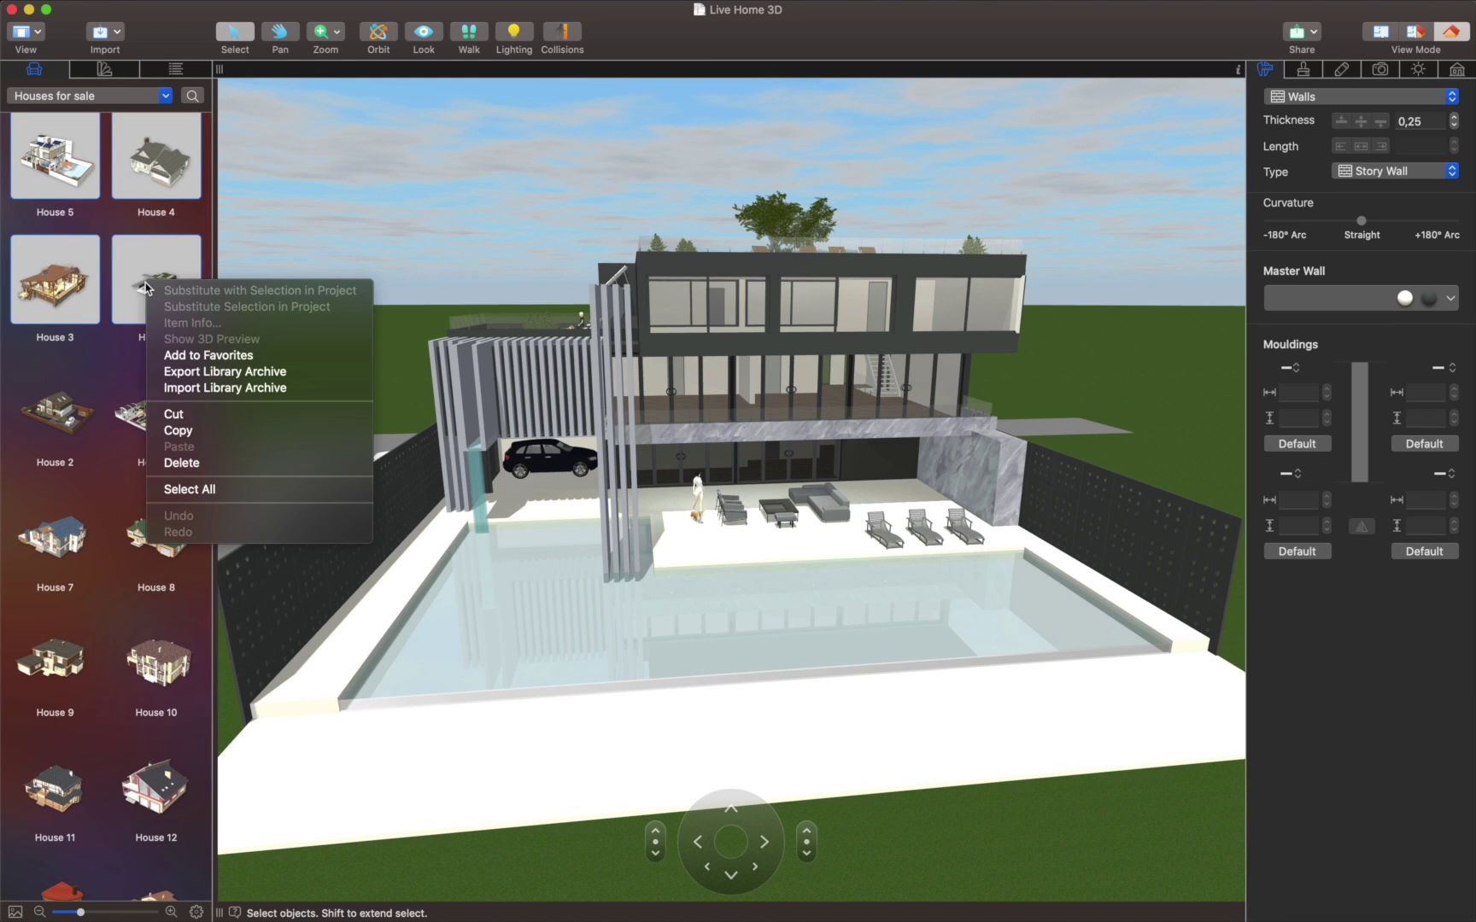
{"action": "left_click", "coordinate": [191, 373]}
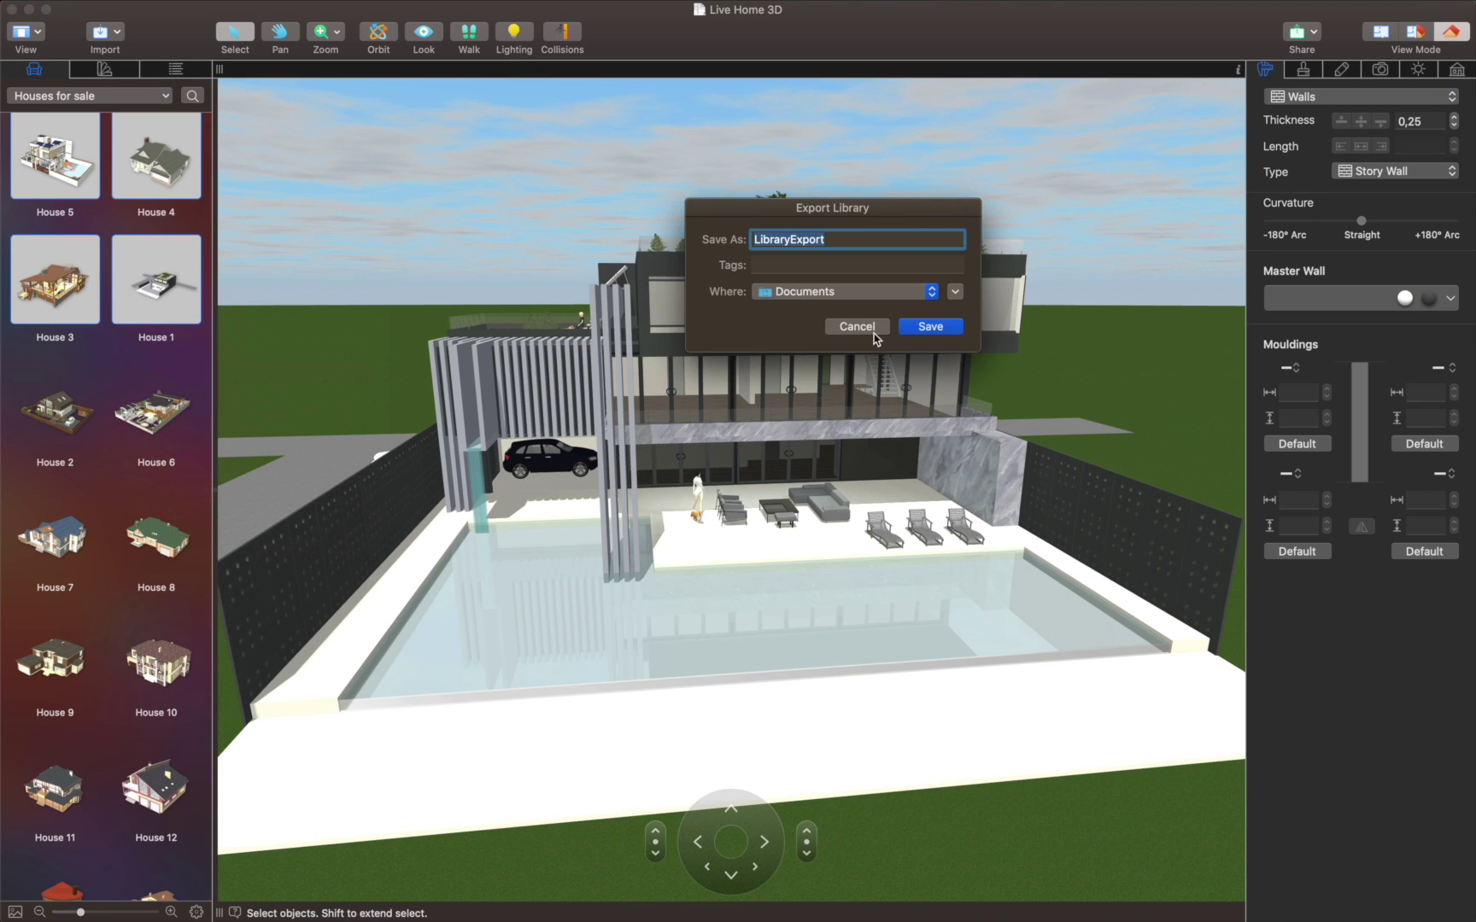
{"action": "left_click", "coordinate": [931, 326]}
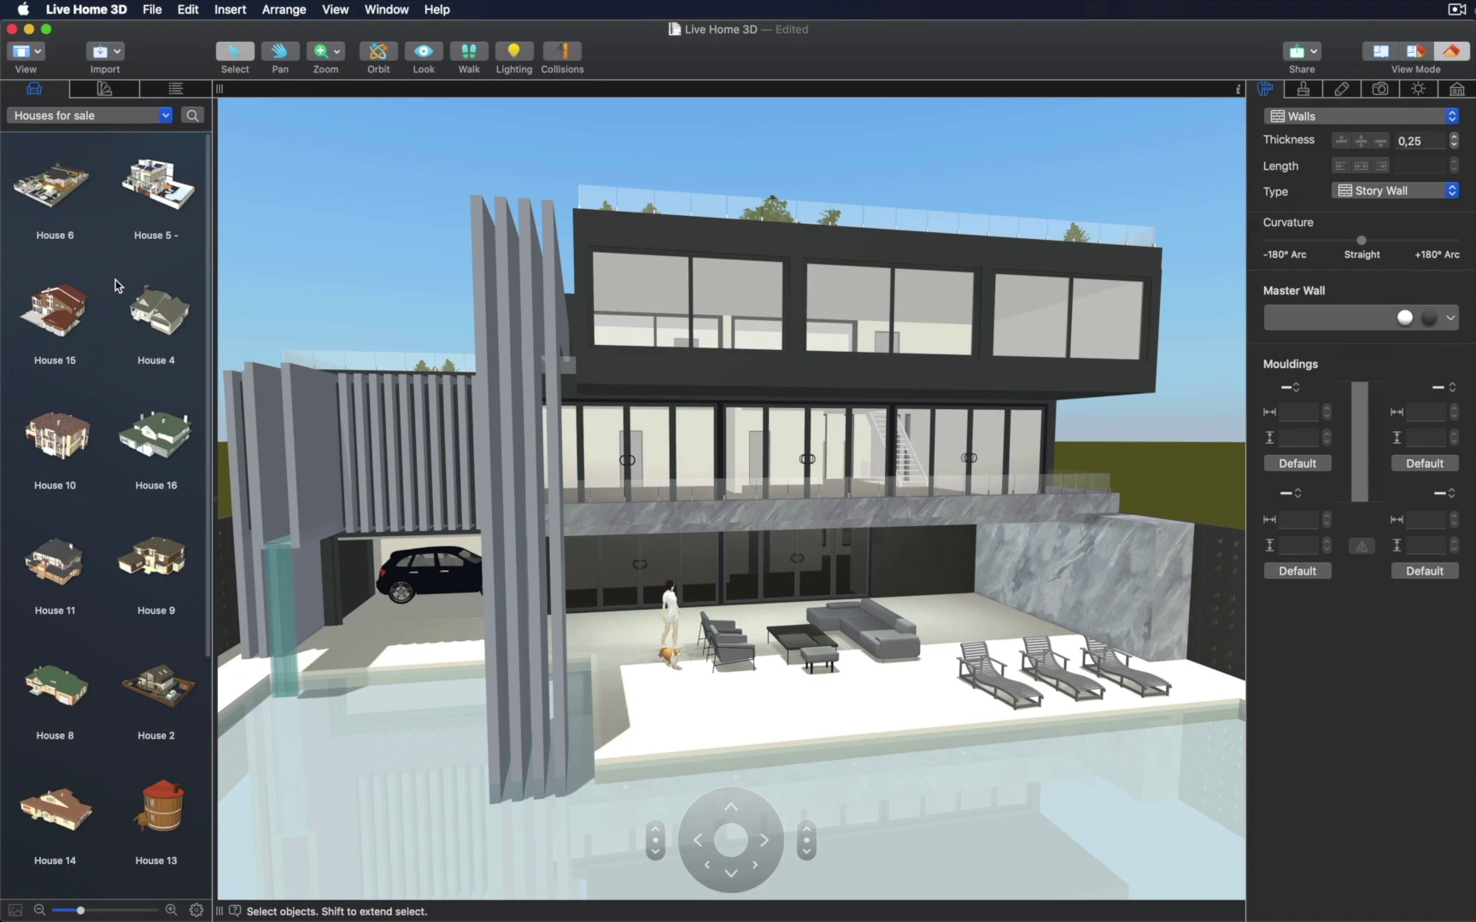
- Open the Item Info details of the House 1 library item for editing
{"action": "scroll", "coordinate": [115, 290], "scroll_direction": "down", "scroll_amount": 5}
{"action": "right_click", "coordinate": [178, 707]}
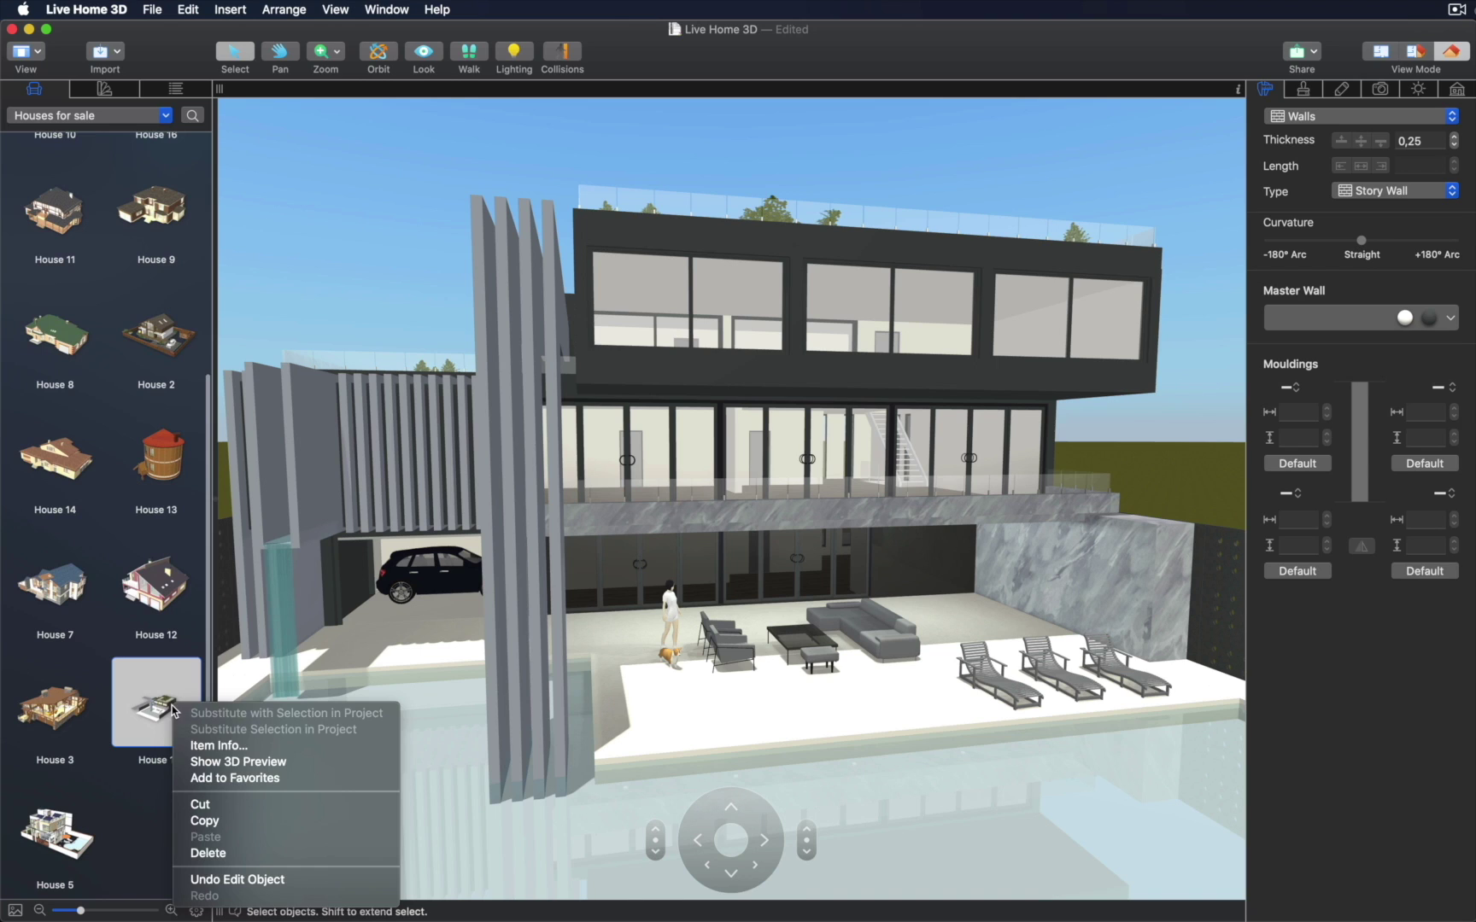
{"action": "left_click", "coordinate": [218, 745]}
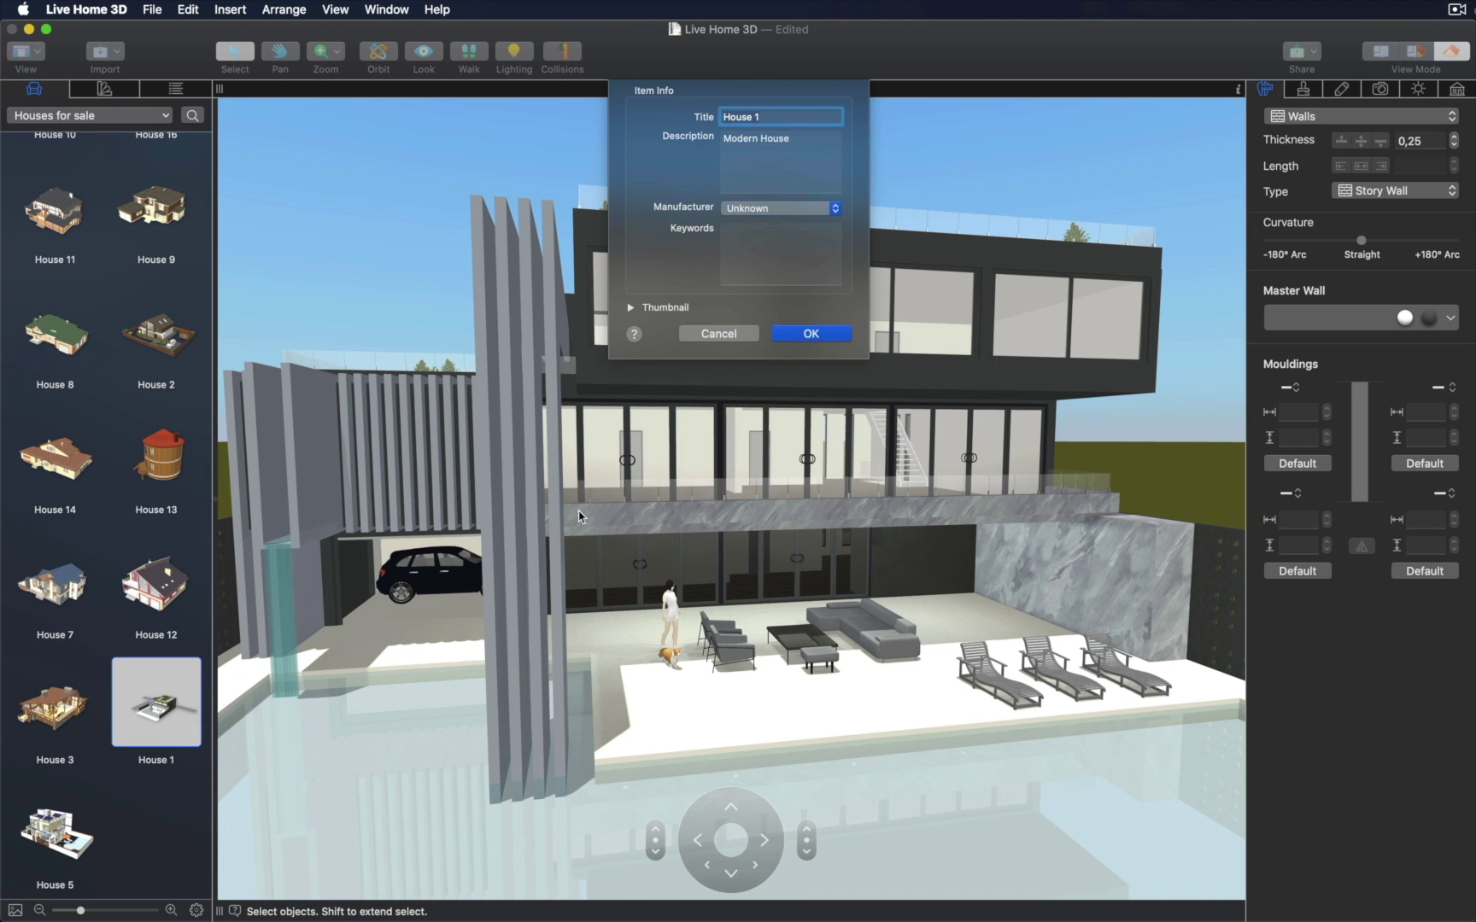